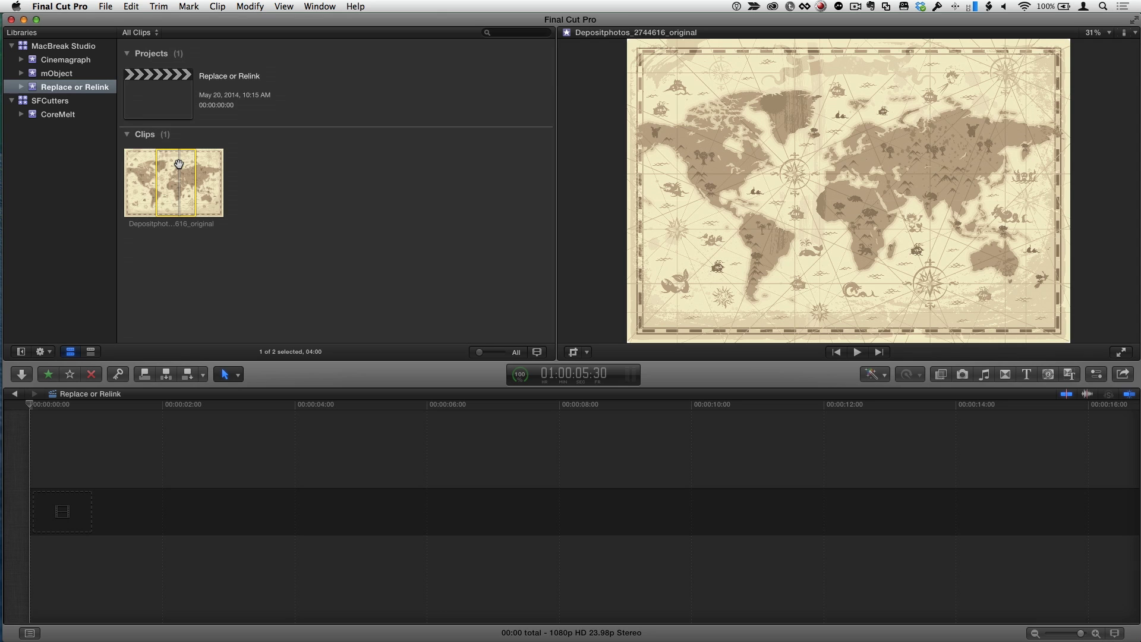
# - Append the sepia world-map clip to the timeline and marquee-select both timeline clips
pyautogui.press('e')
pyautogui.press('e')
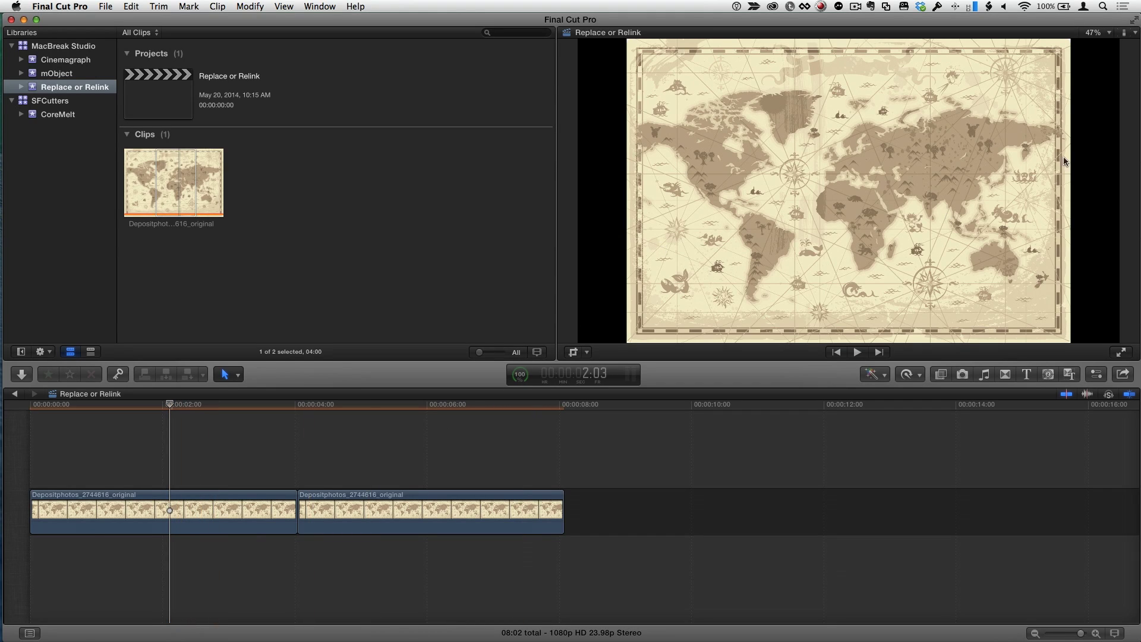
pyautogui.moveTo(202, 455); pyautogui.dragTo(358, 504)
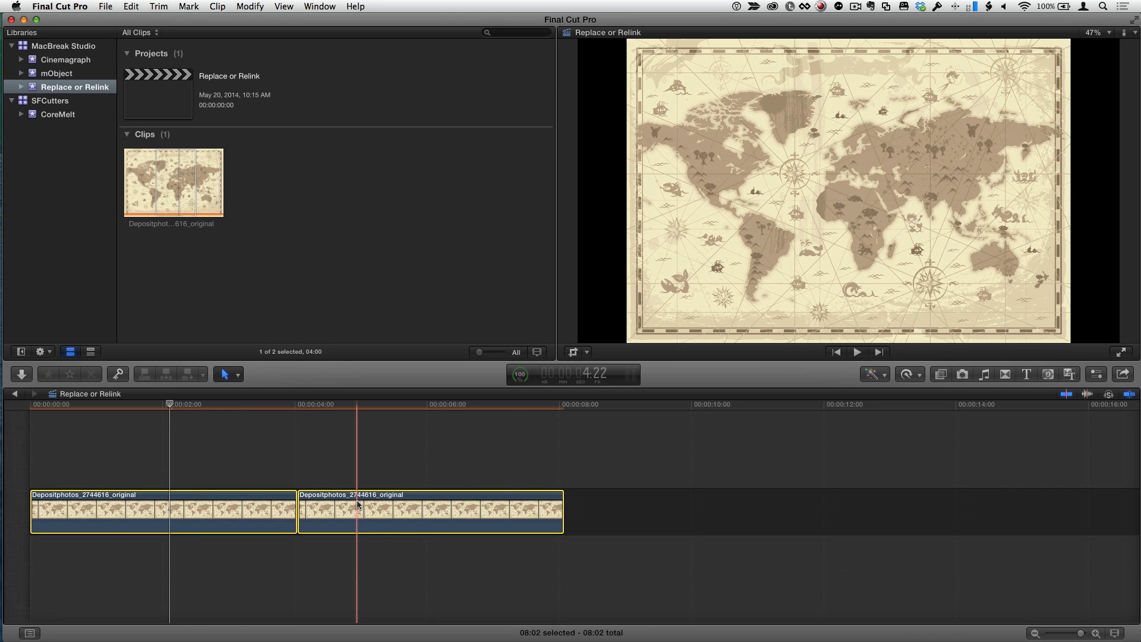
# - Change both clips' Spatial Conform Type from Fit to Fill in the Inspector, then deselect them
pyautogui.click(1098, 376)
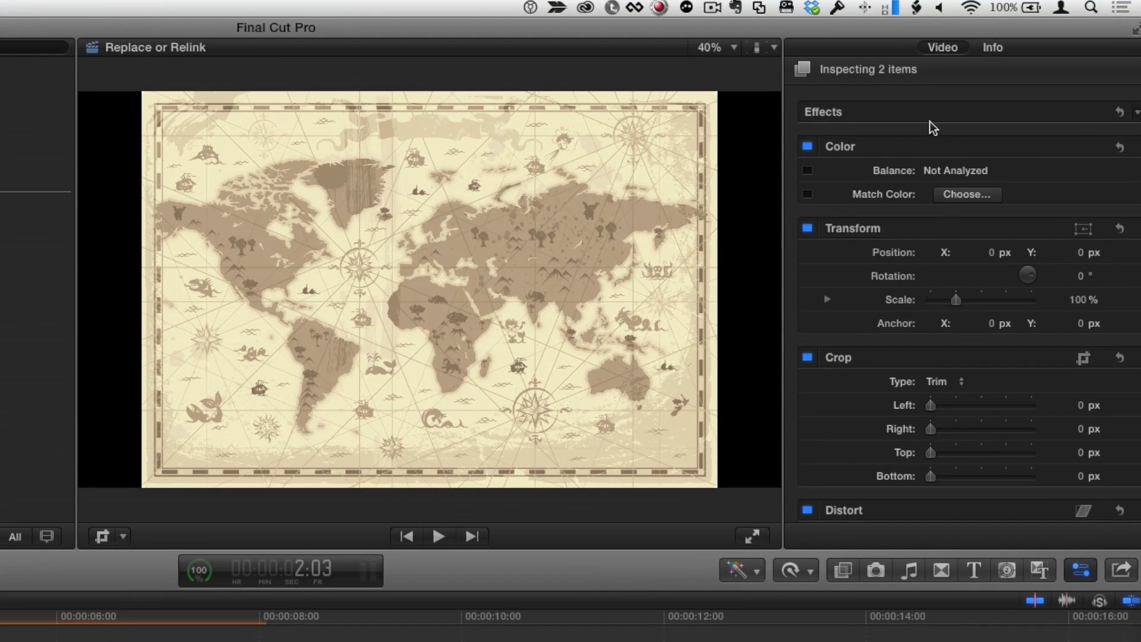
pyautogui.scroll(-6, 997, 83)
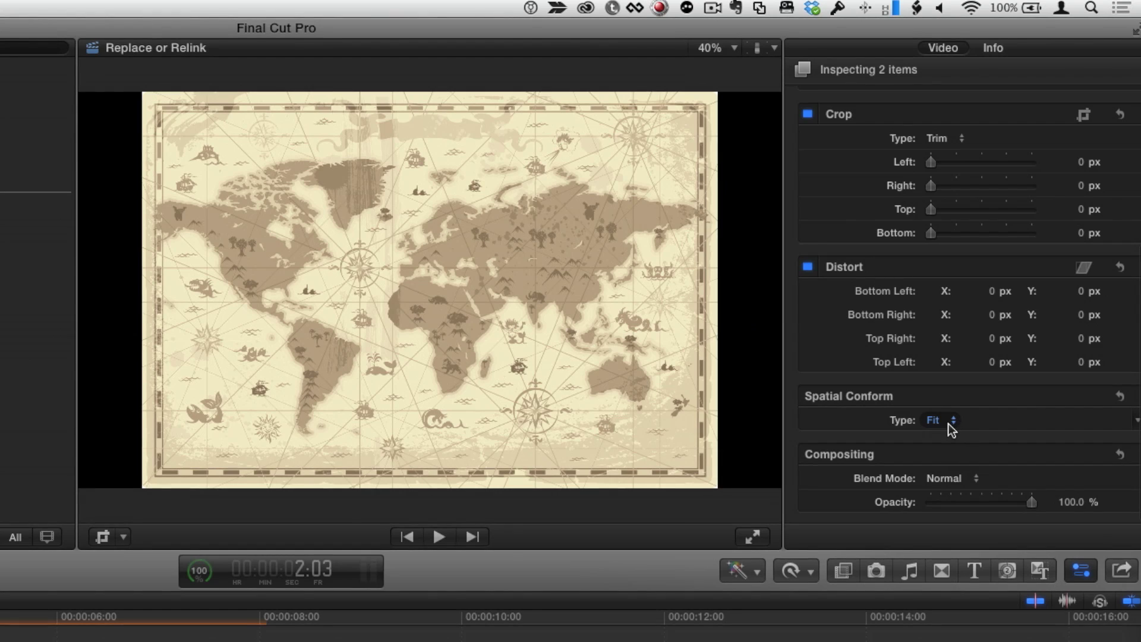
pyautogui.click(950, 428)
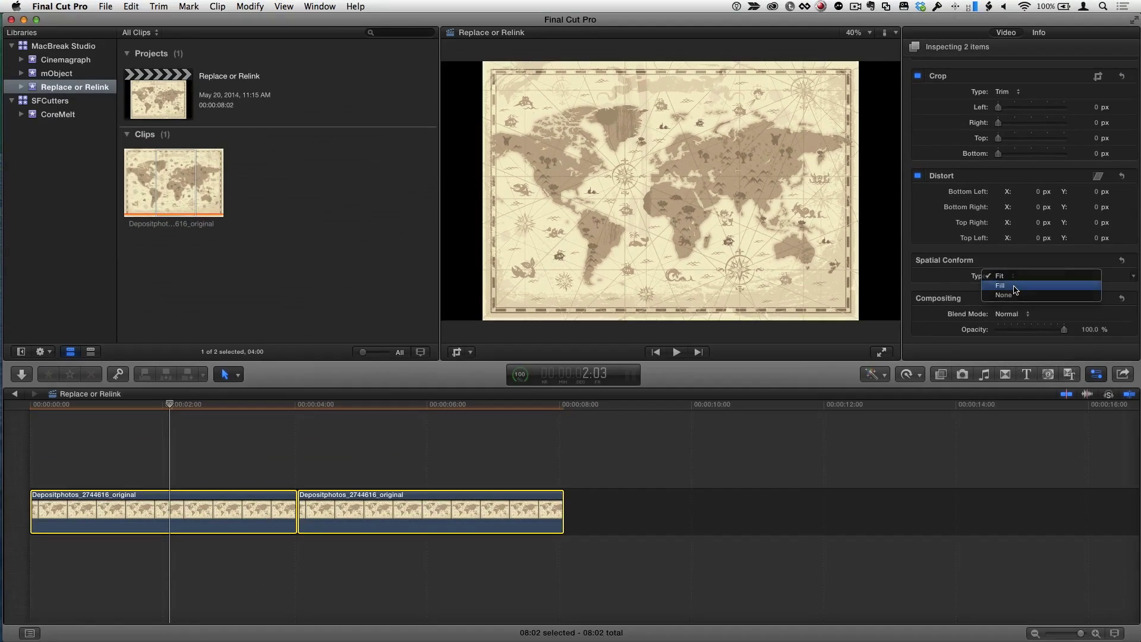
pyautogui.click(944, 434)
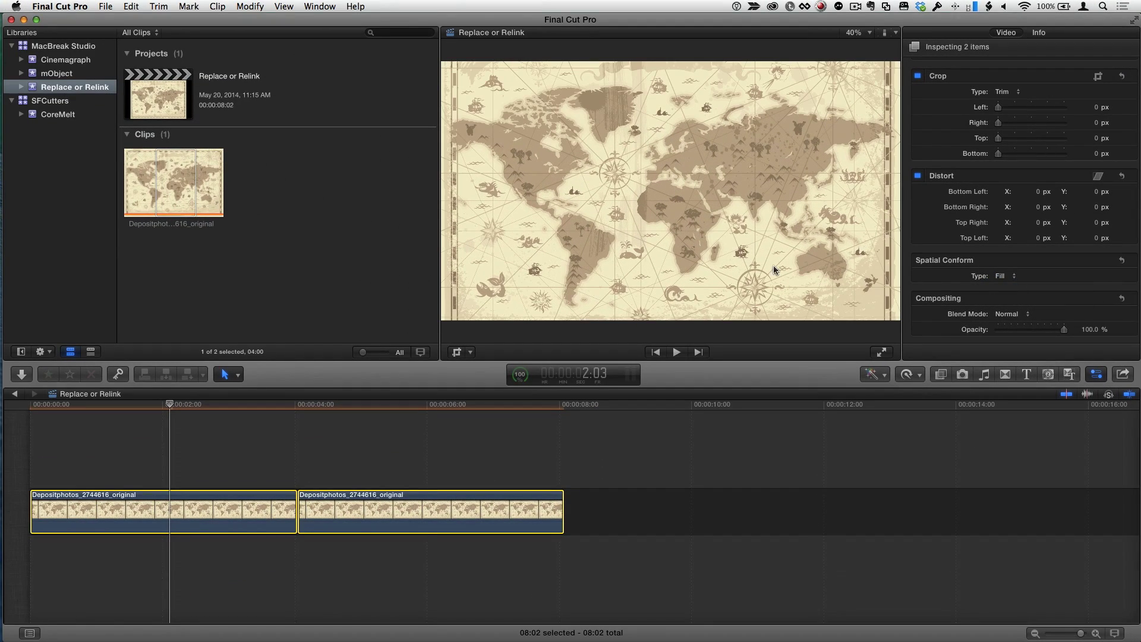
pyautogui.click(217, 417)
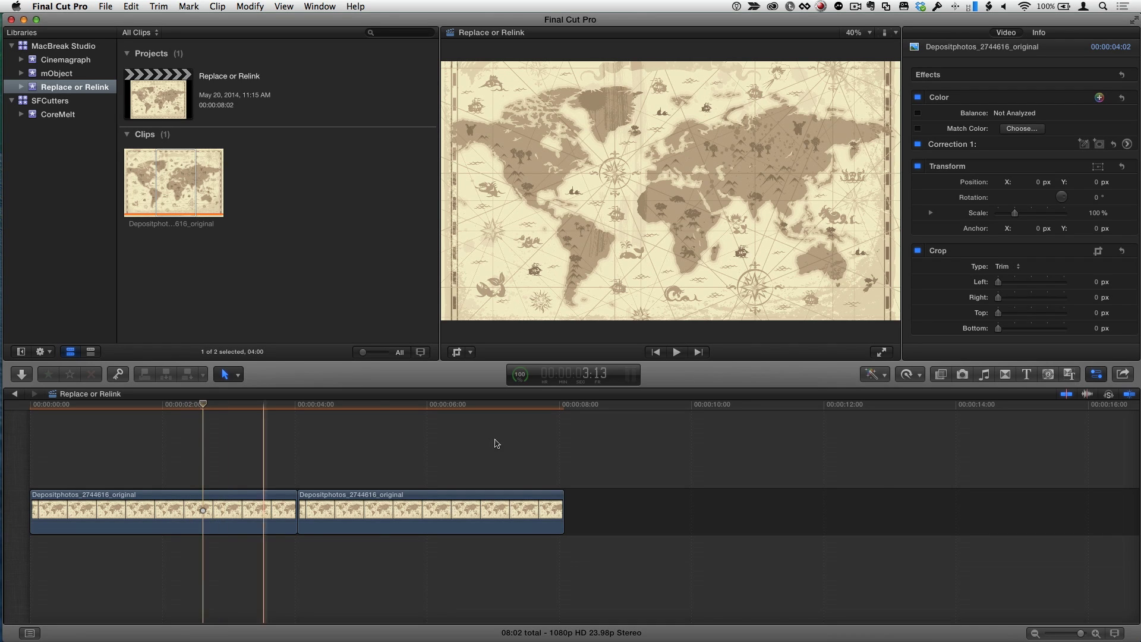
# - Apply the Tint effect from the Effects browser to the first map clip
pyautogui.click(940, 374)
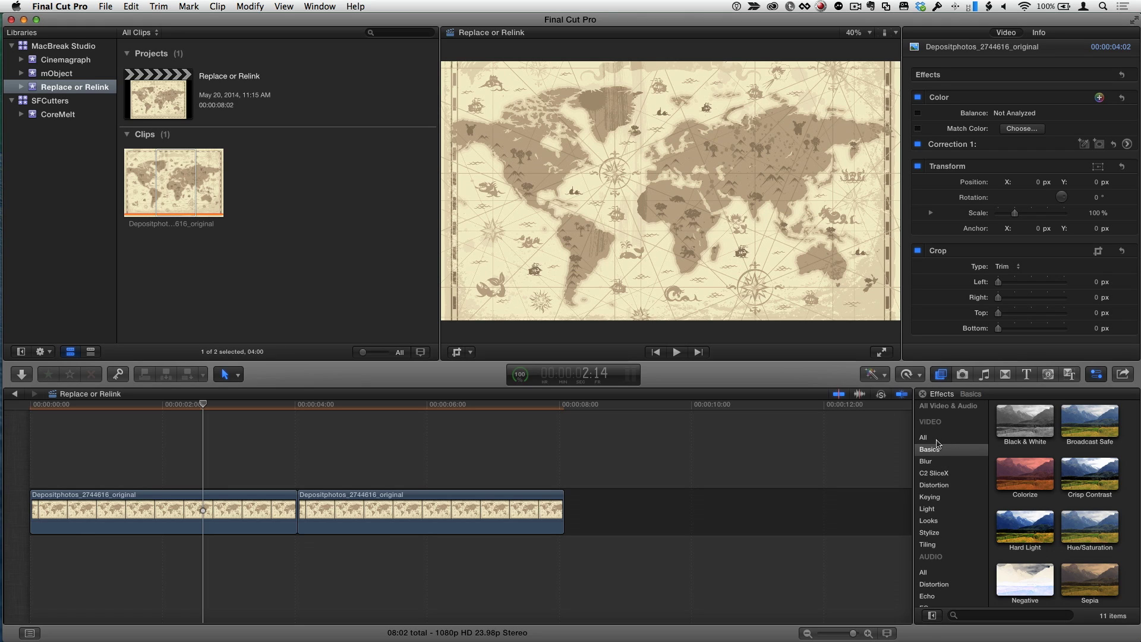
pyautogui.scroll(-3, 1045, 514)
pyautogui.moveTo(1084, 558); pyautogui.dragTo(205, 510)
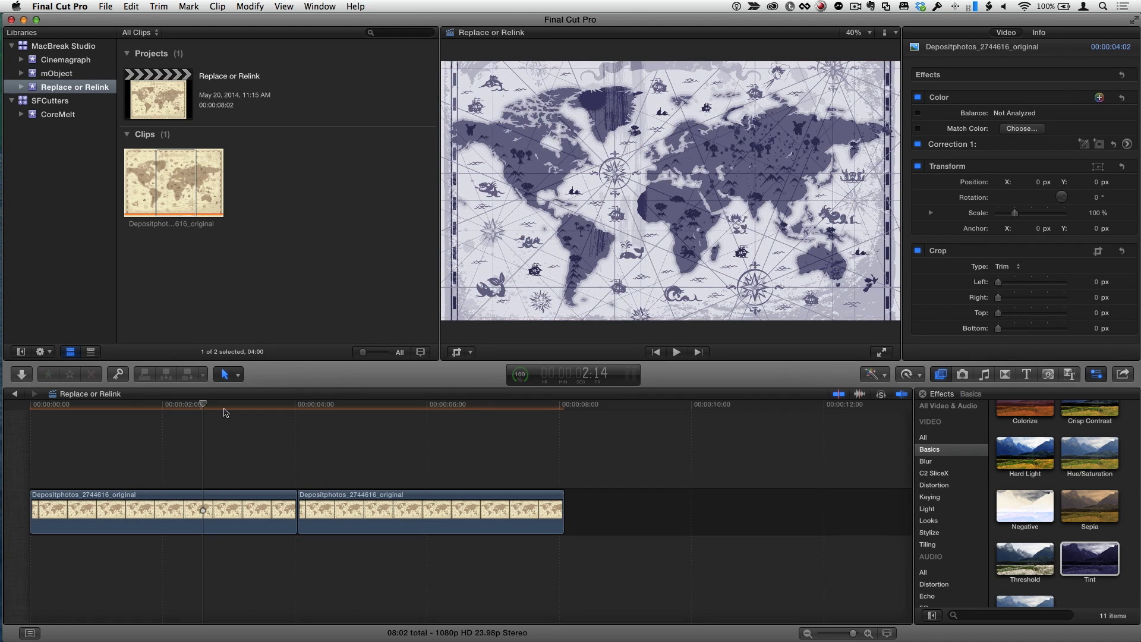
# - Give the second map clip a Ken Burns crop and play back the pan-and-zoom move
pyautogui.click(325, 407)
pyautogui.moveTo(348, 409); pyautogui.dragTo(326, 410)
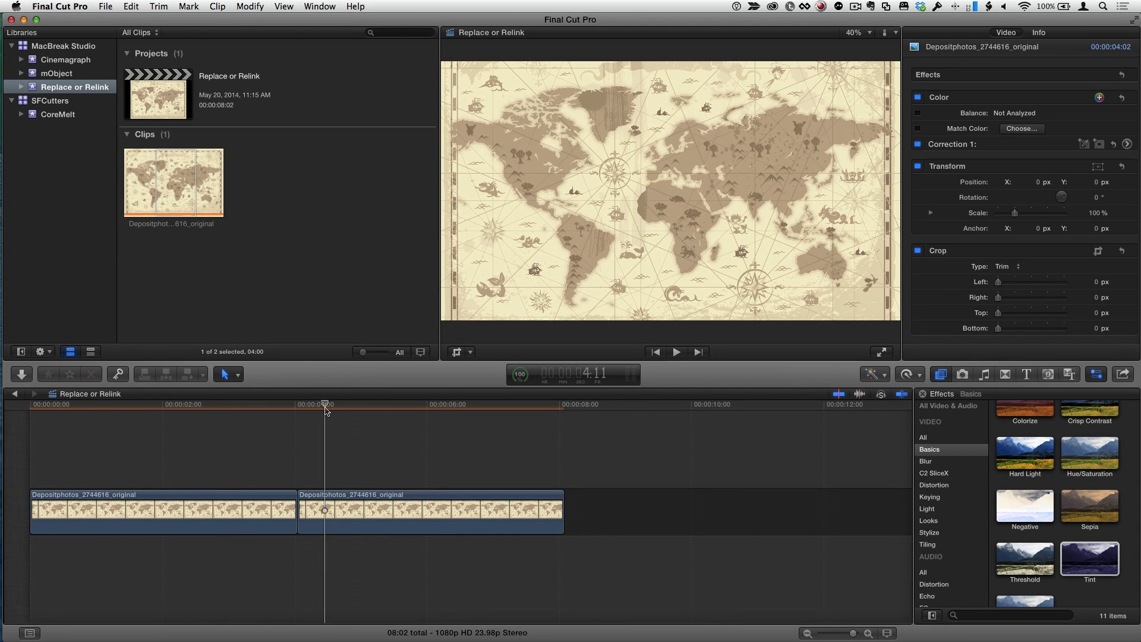
pyautogui.click(386, 501)
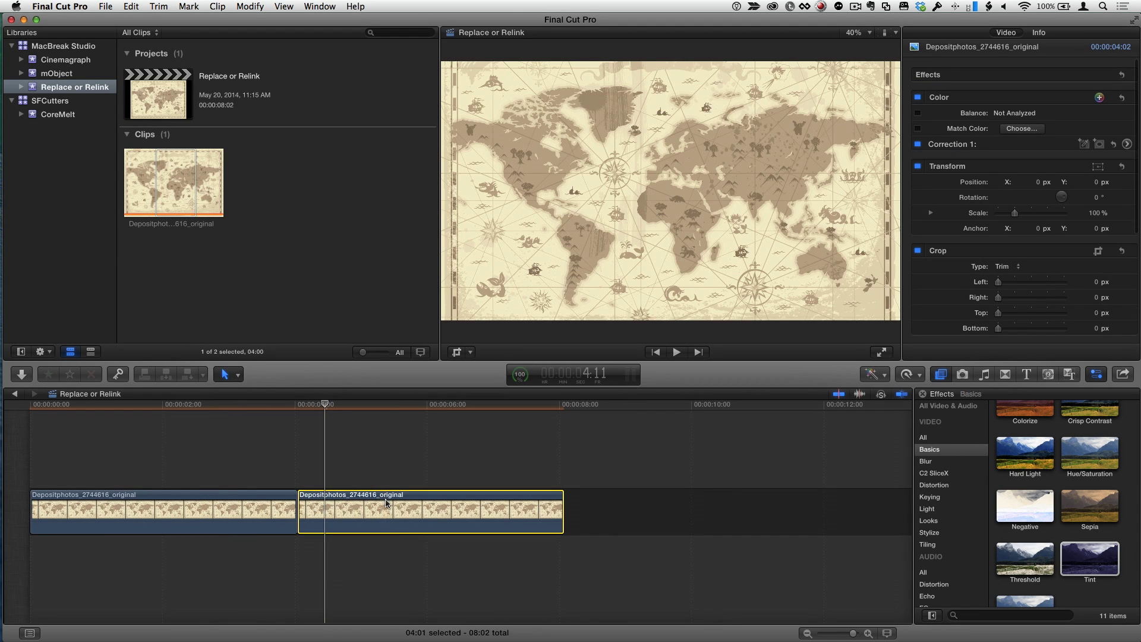
pyautogui.click(457, 353)
pyautogui.click(697, 331)
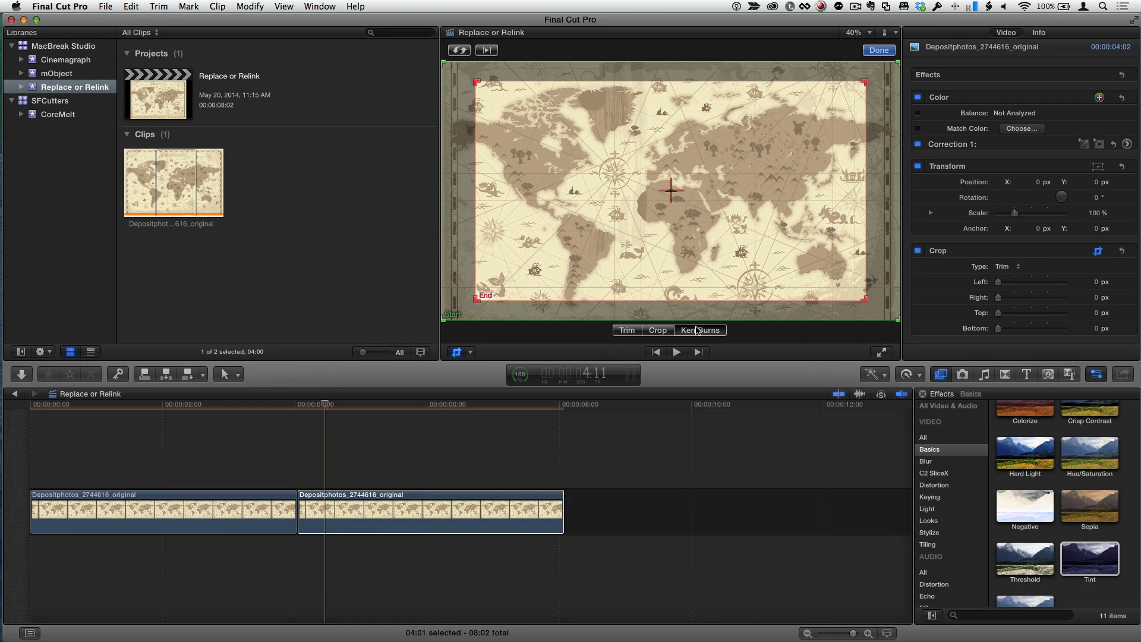
pyautogui.click(877, 50)
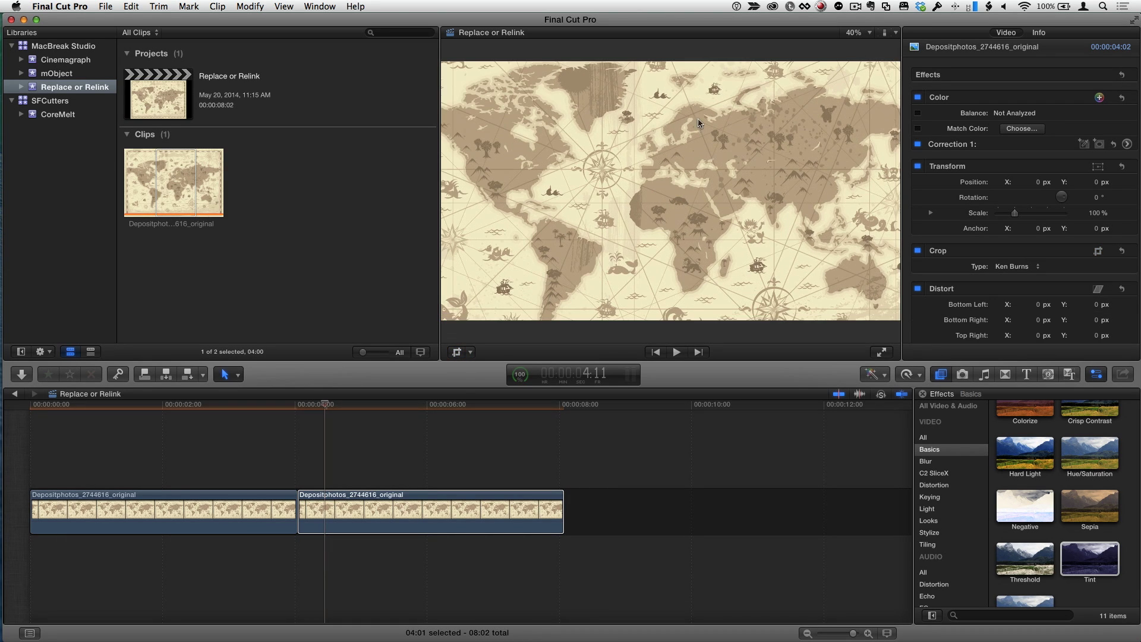
pyautogui.press('space')
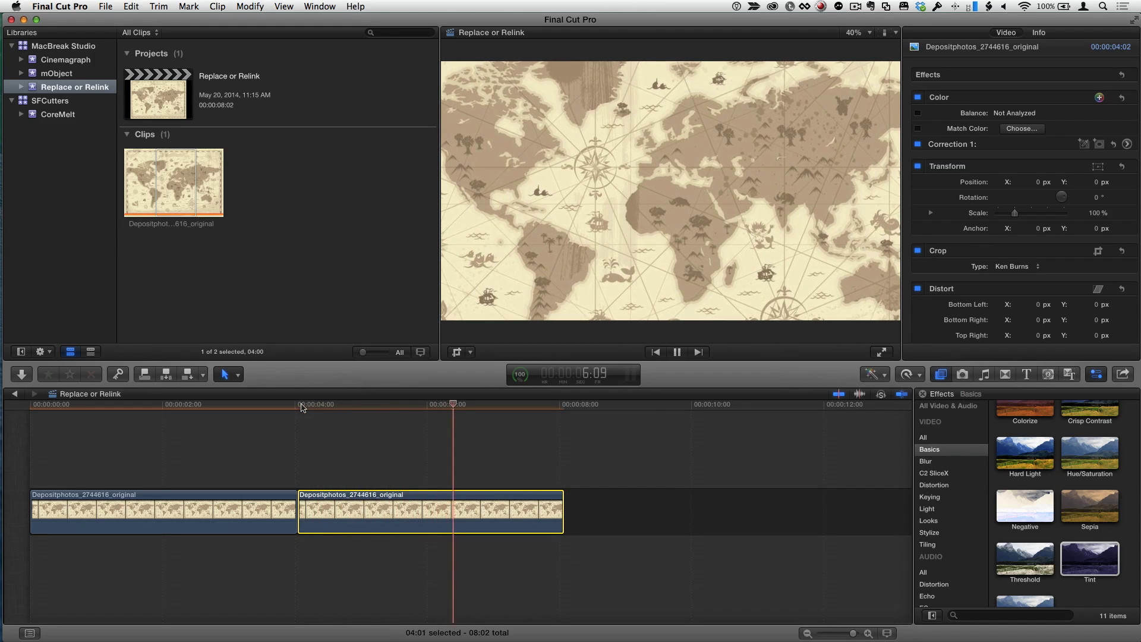
pyautogui.click(120, 405)
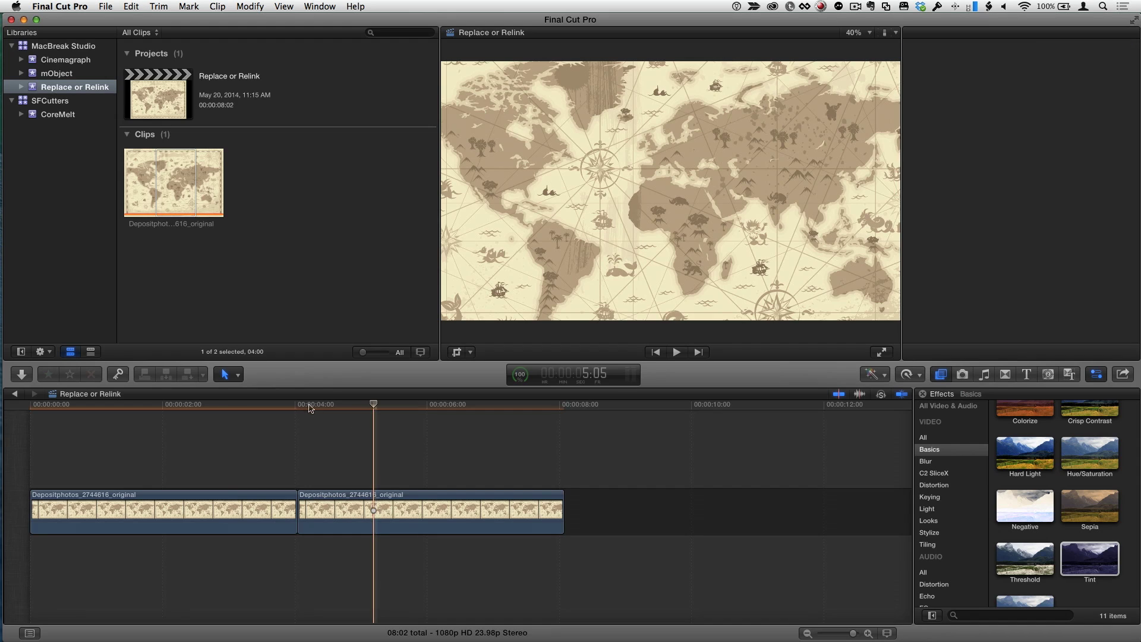
pyautogui.click(215, 409)
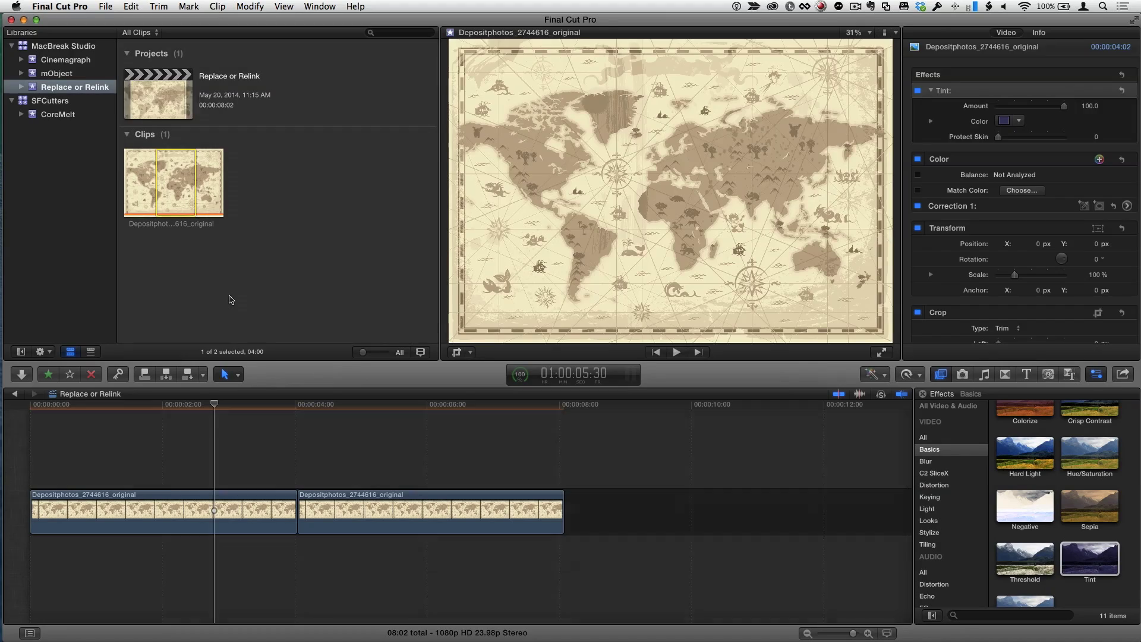
pyautogui.click(230, 299)
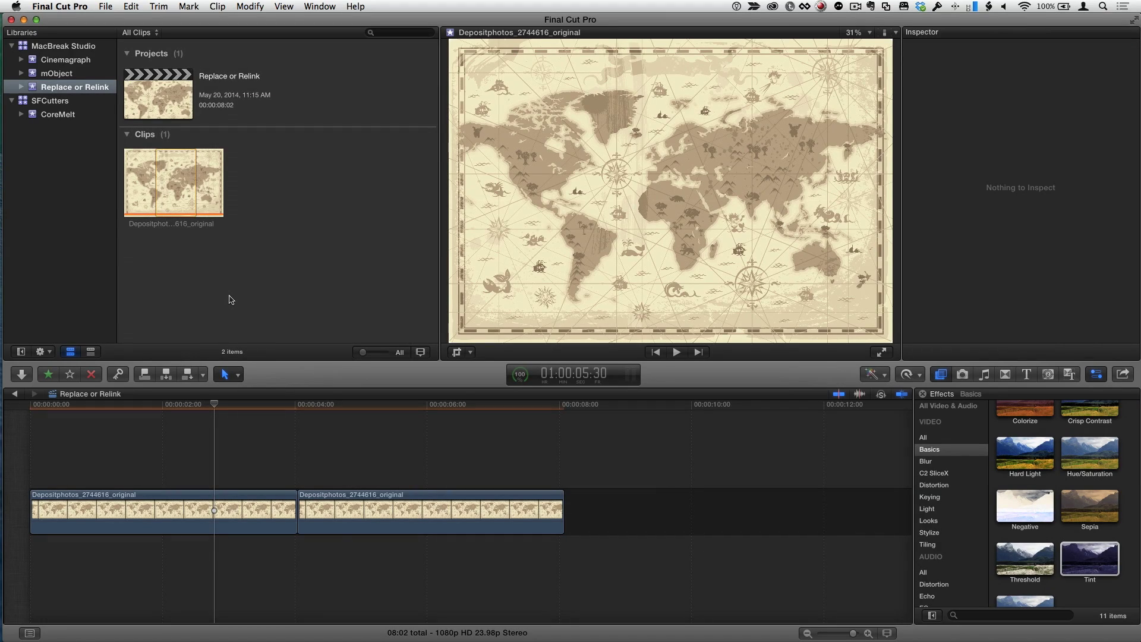
# - Import Depositphotos_1983642_m.jpg into the existing Replace or Relink event and select the new clip
pyautogui.press('super+i')
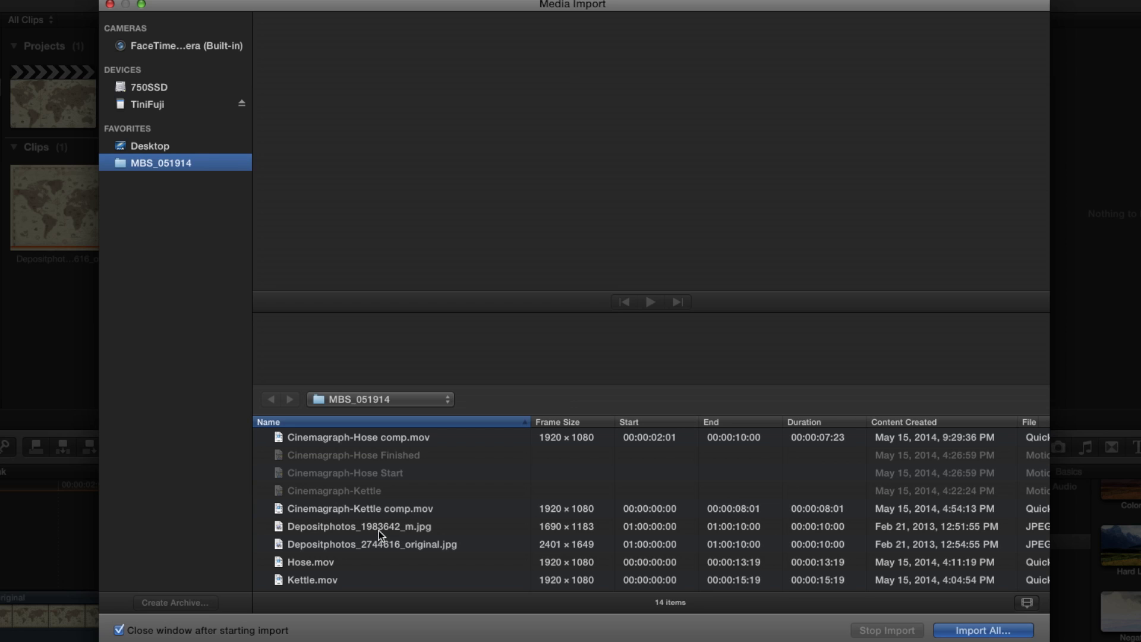
pyautogui.click(378, 530)
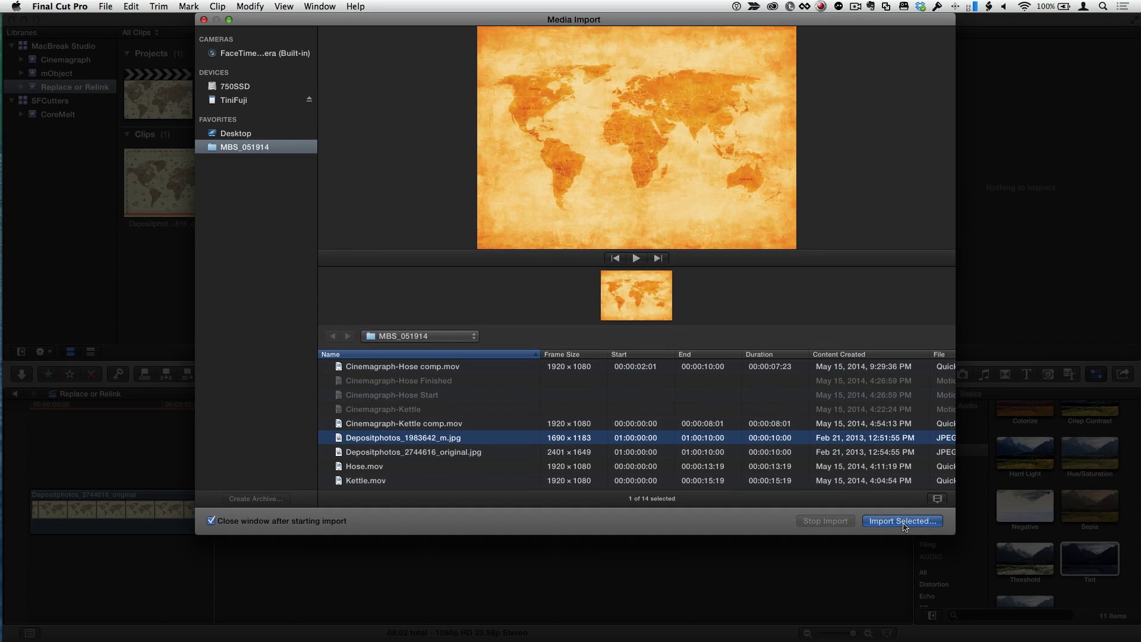
pyautogui.click(984, 636)
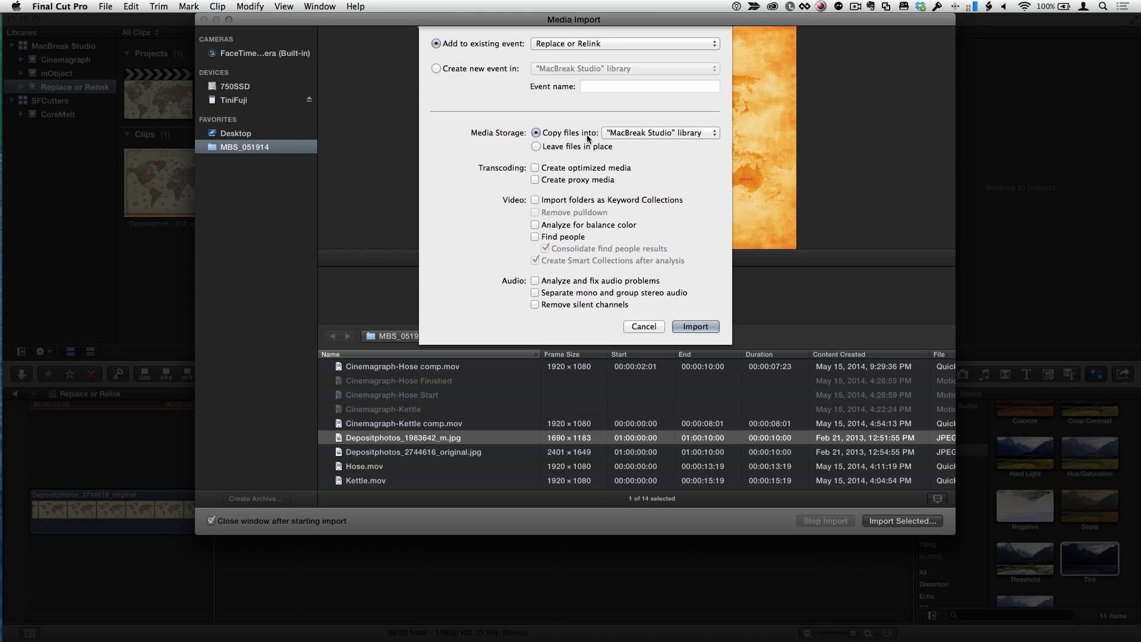
pyautogui.click(694, 327)
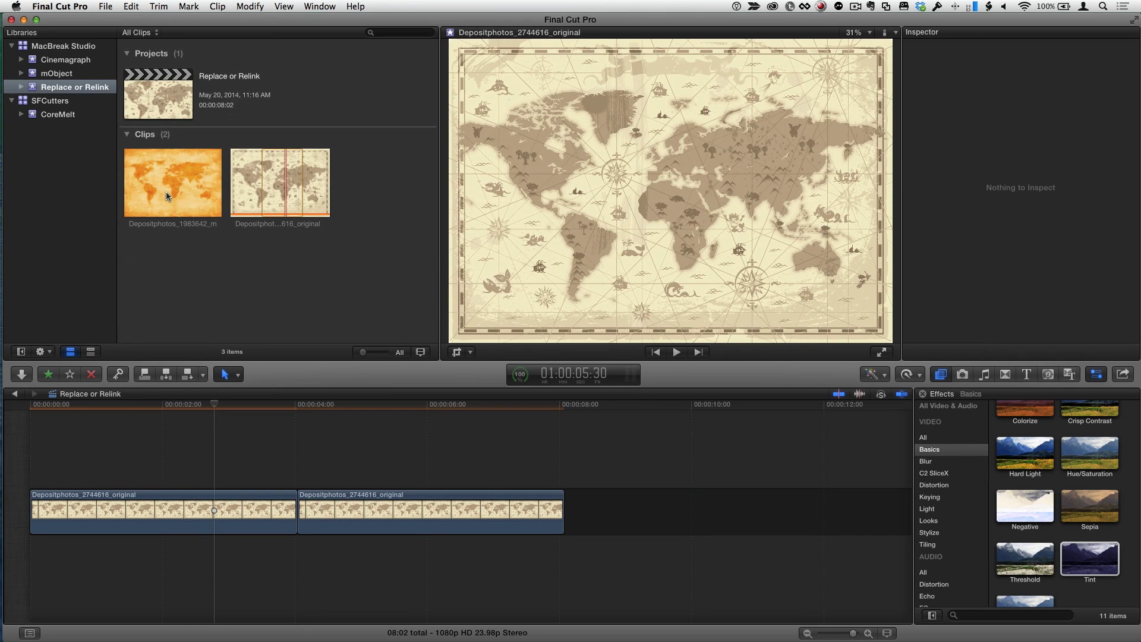
pyautogui.click(166, 191)
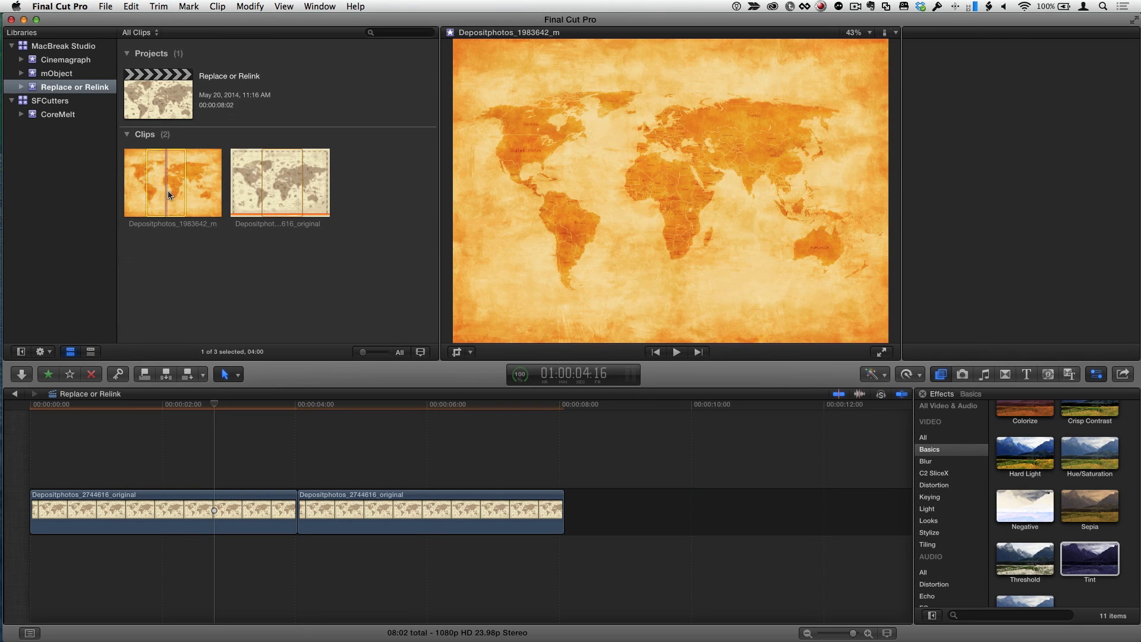
# - Replace the first timeline clip with the orange map Depositphotos_1983642_m using the drop menu's Replace
pyautogui.moveTo(180, 446); pyautogui.dragTo(159, 516)
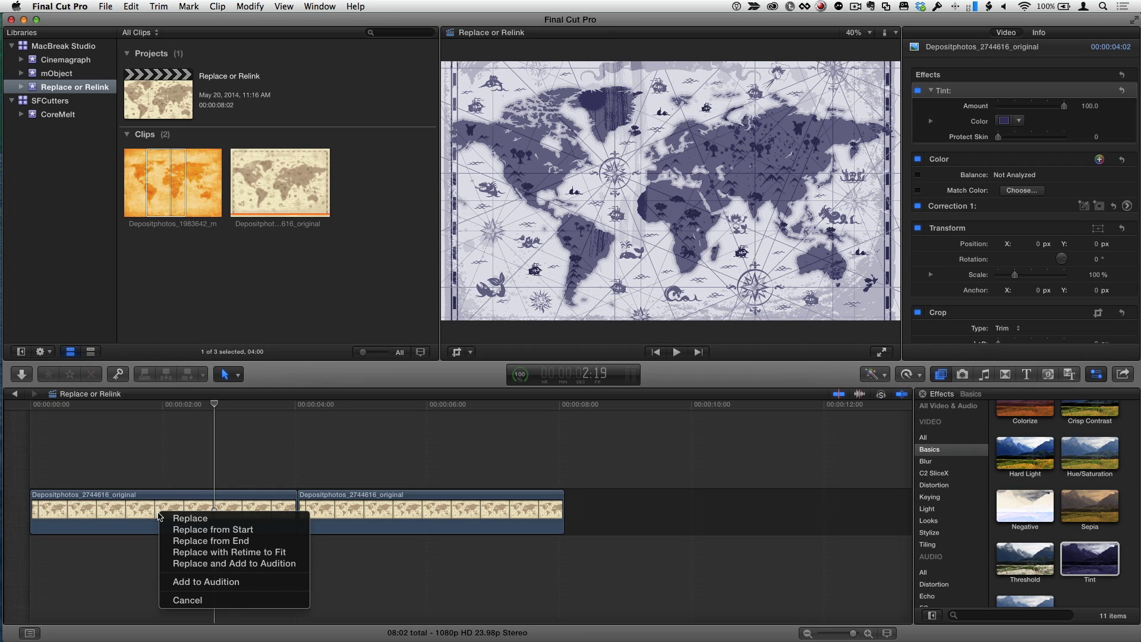
pyautogui.click(272, 536)
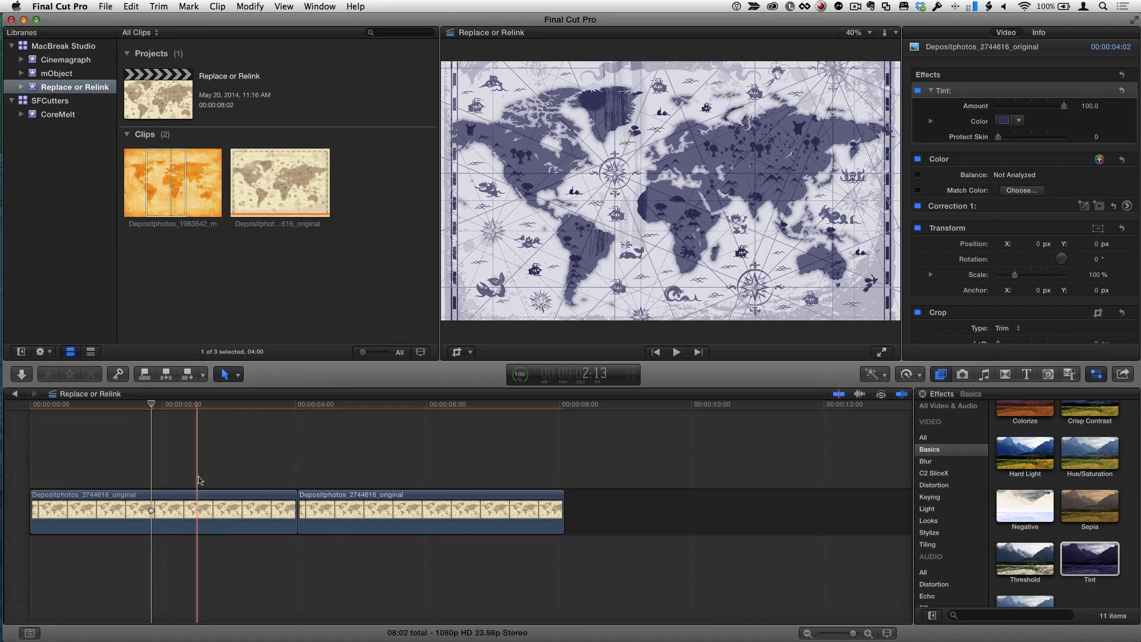
pyautogui.click(173, 512)
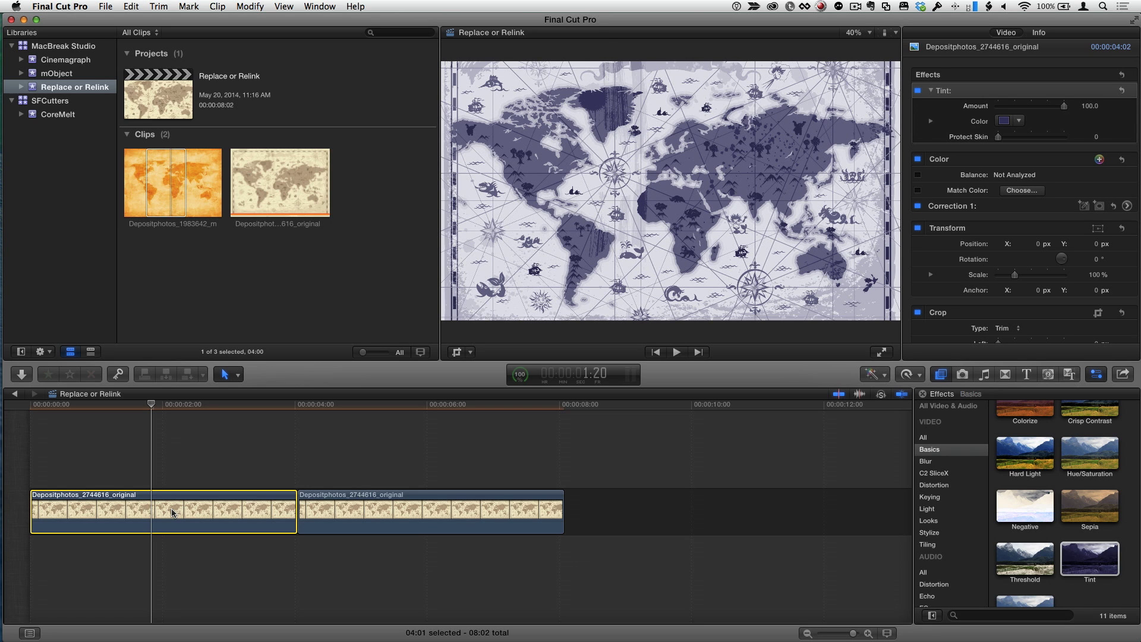
pyautogui.moveTo(159, 182); pyautogui.dragTo(136, 500)
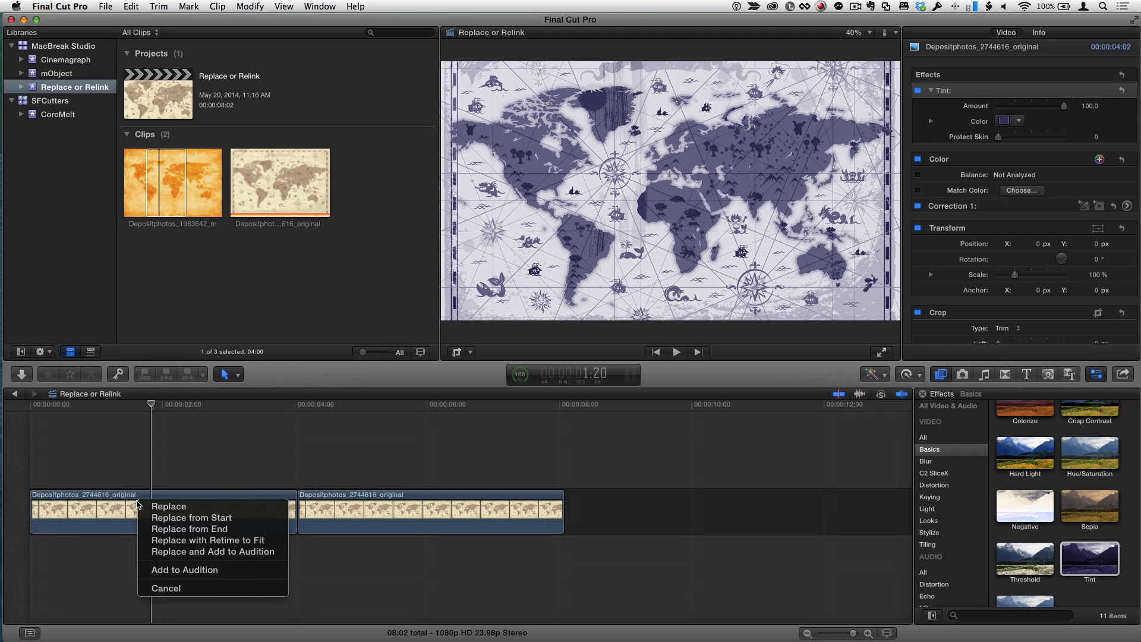
pyautogui.click(207, 526)
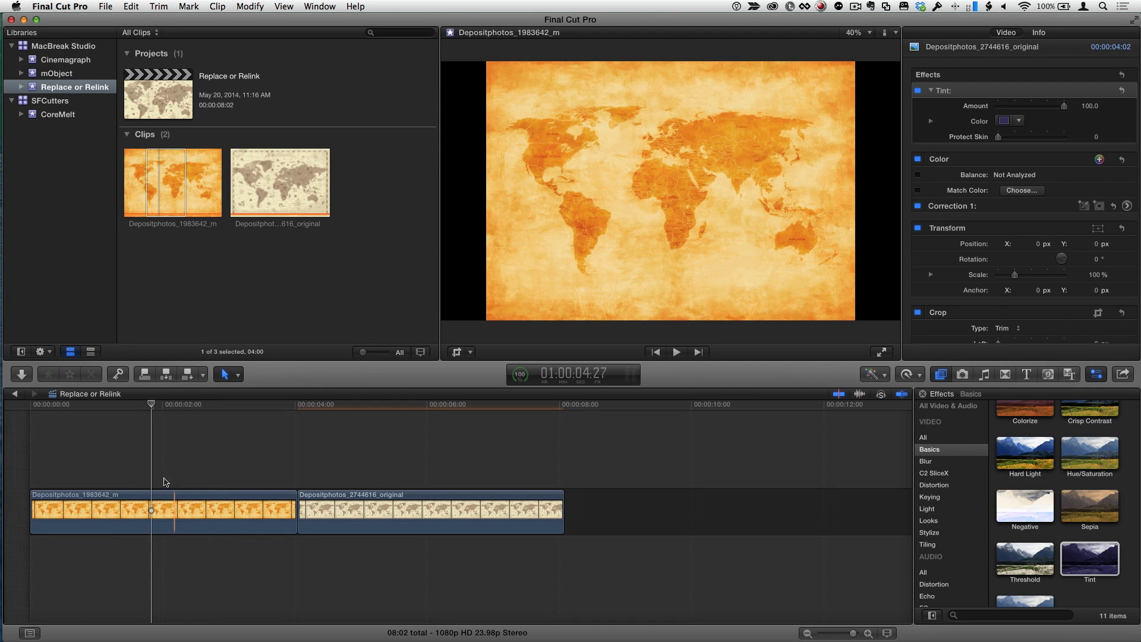
pyautogui.click(159, 506)
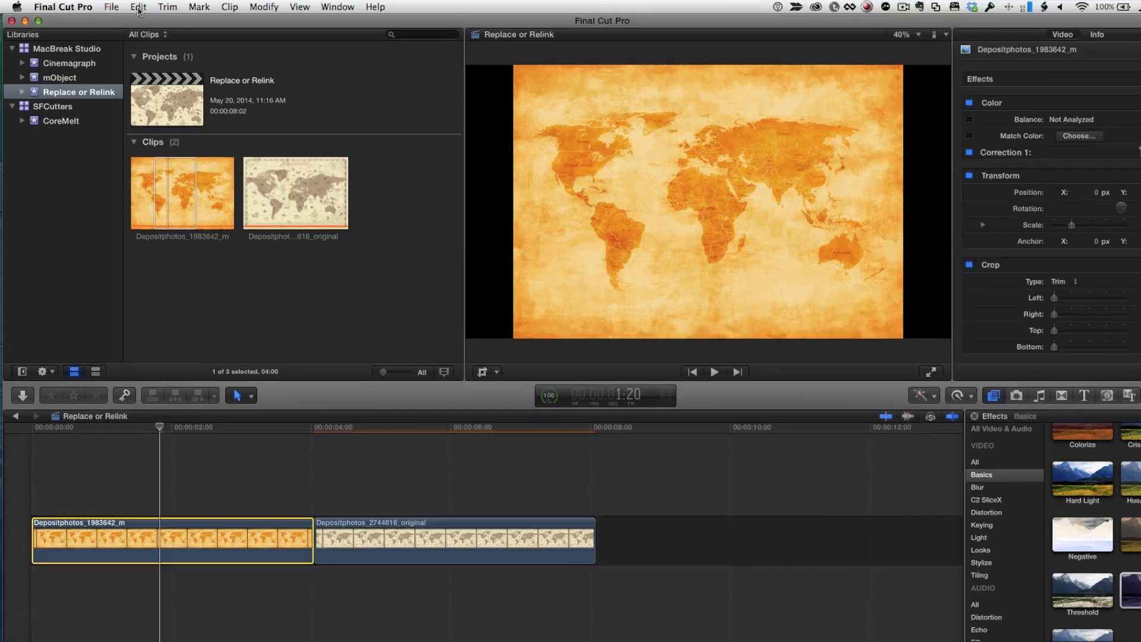
pyautogui.click(130, 7)
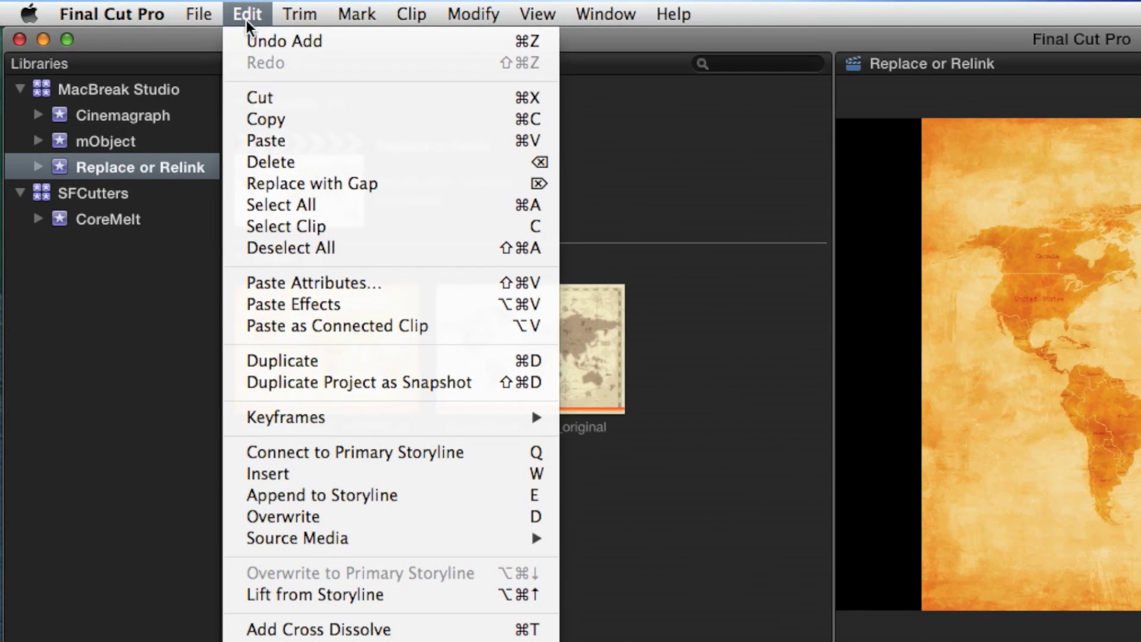
# - Paste the sepia clip's Tint effect and Spatial Conform attributes onto the orange first clip
pyautogui.click(413, 290)
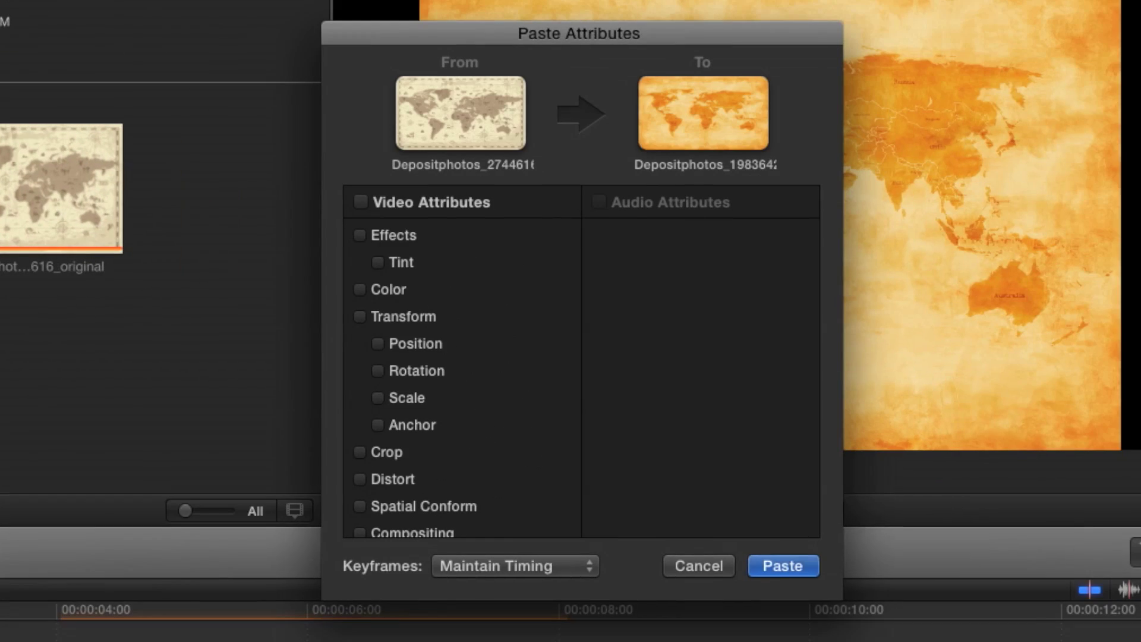
pyautogui.click(367, 238)
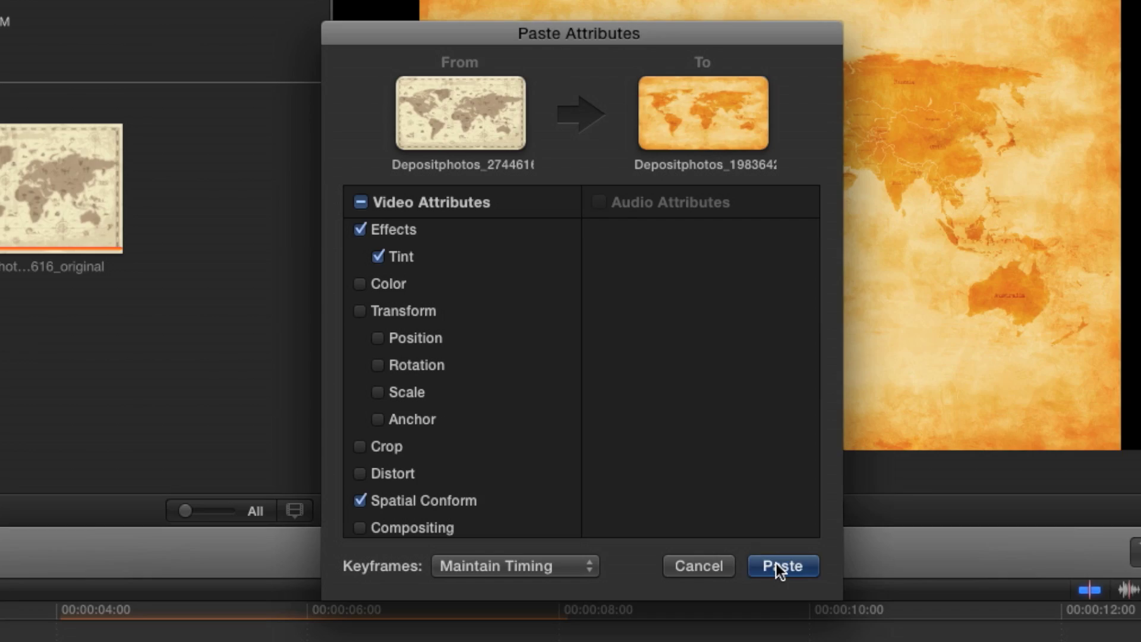
pyautogui.click(776, 562)
pyautogui.click(401, 514)
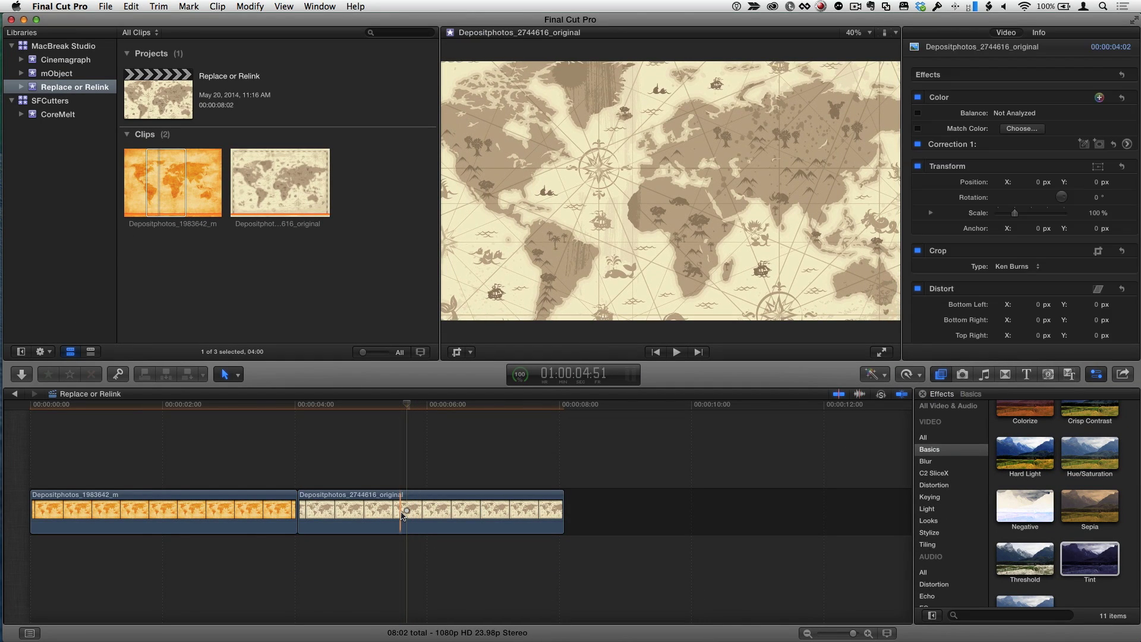
# - Replace the second clip with the orange map from start and paste the Crop attribute onto it
pyautogui.moveTo(181, 178); pyautogui.dragTo(392, 516)
pyautogui.click(439, 533)
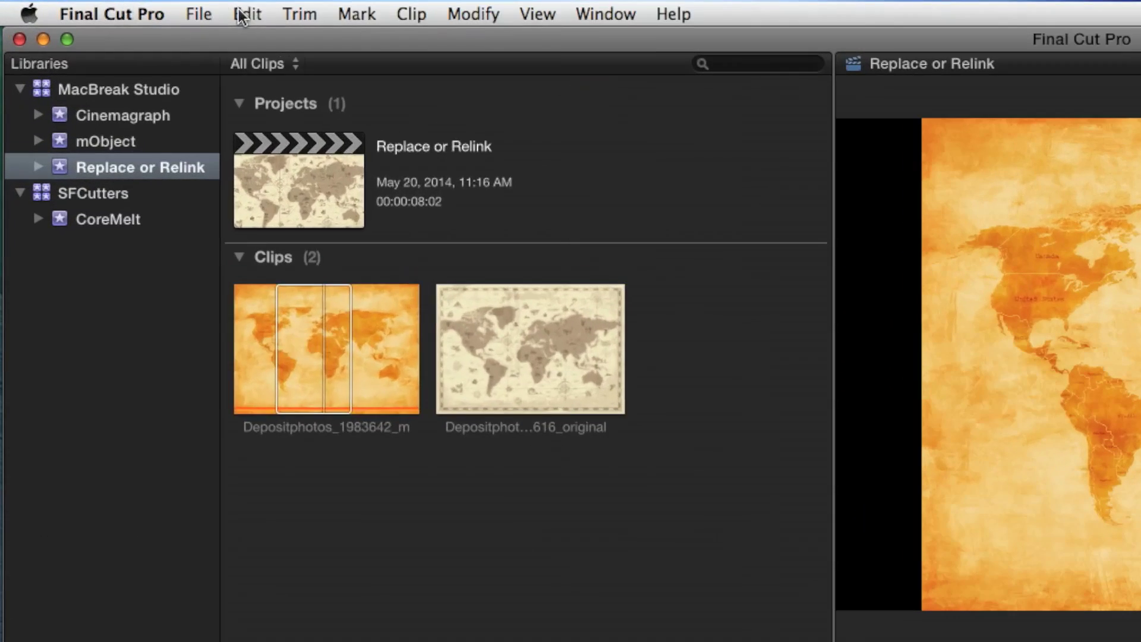
pyautogui.click(241, 15)
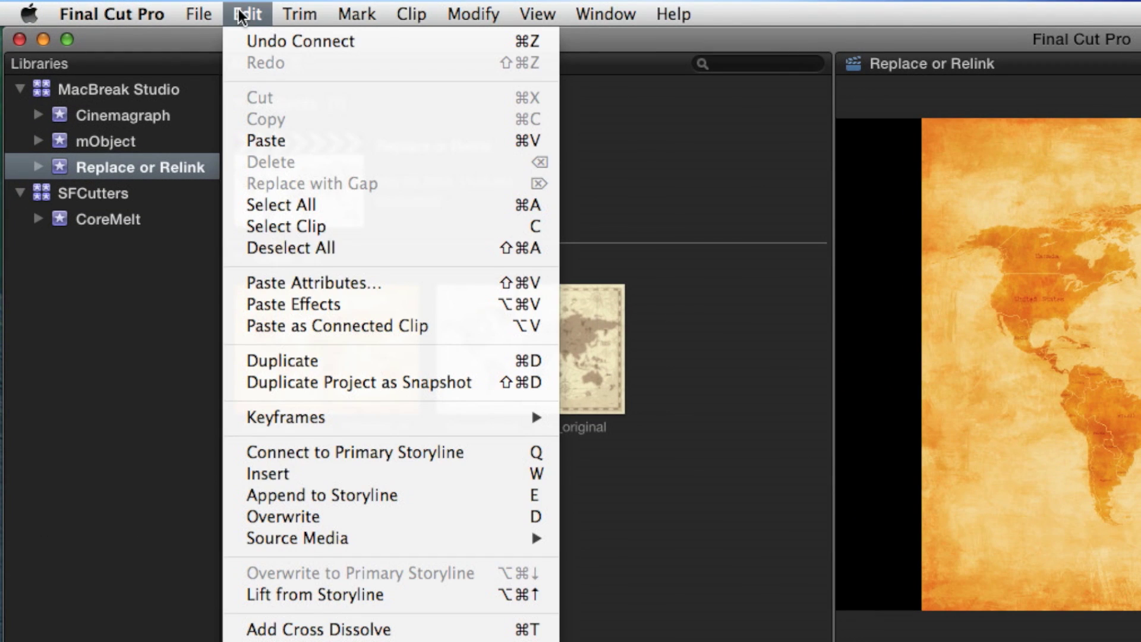
pyautogui.click(376, 280)
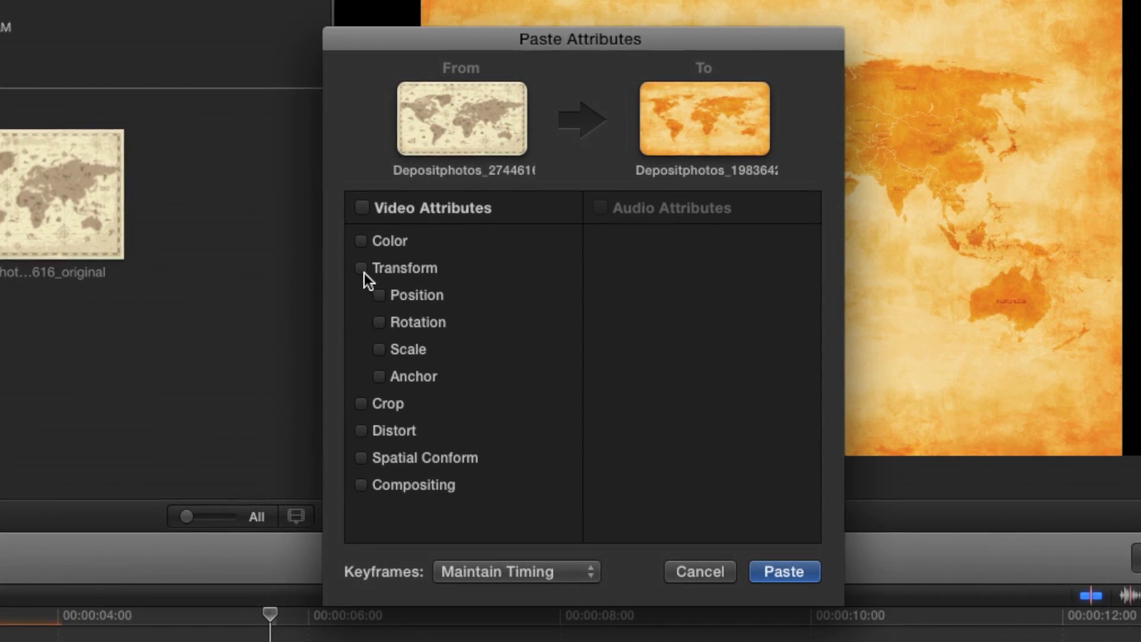
pyautogui.click(361, 405)
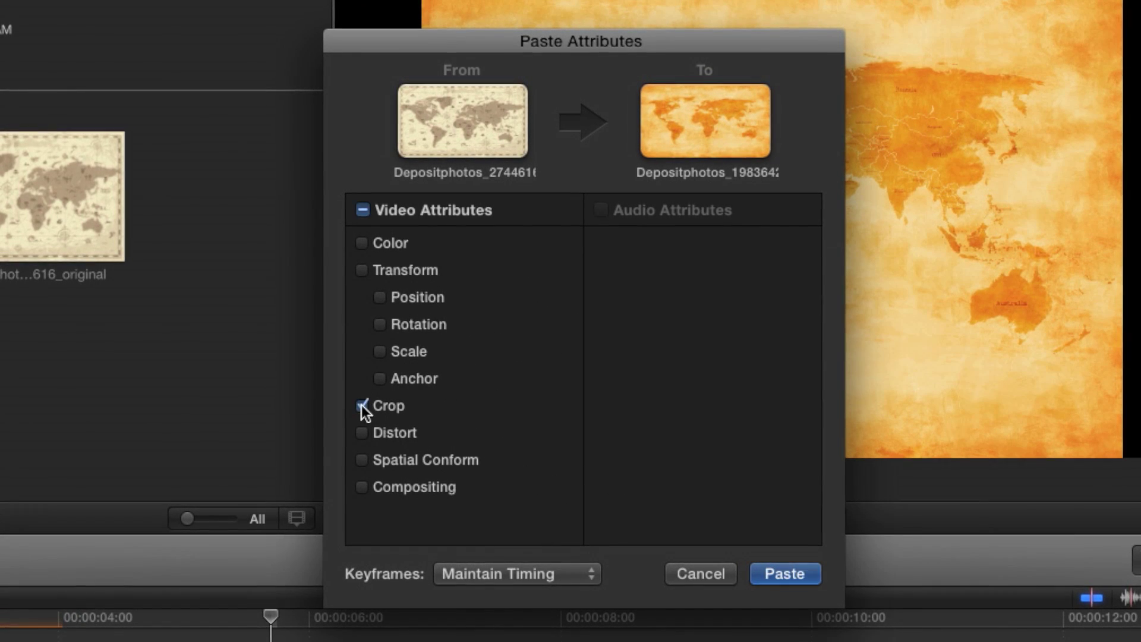
pyautogui.click(782, 572)
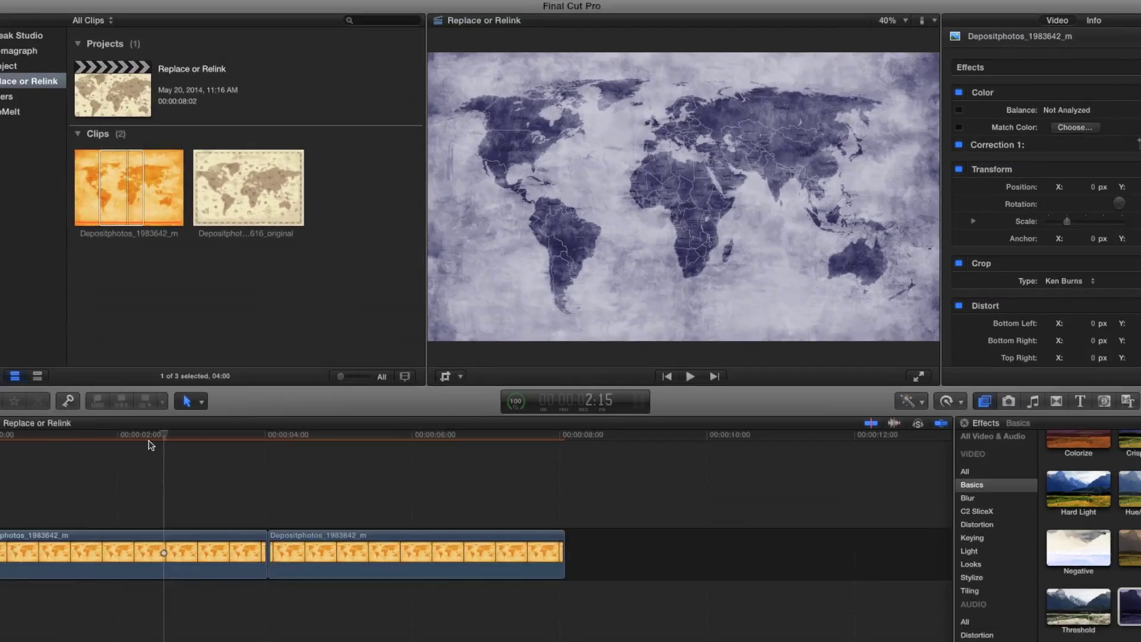
pyautogui.click(160, 405)
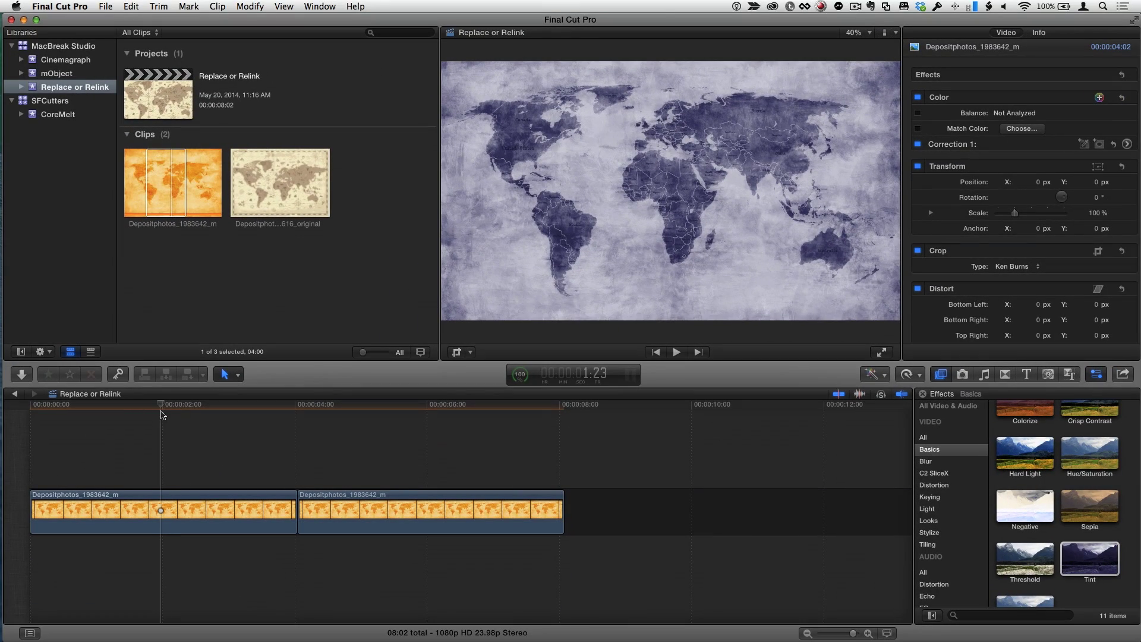
# - Skim the second timeline clip to check the replaced orange map
pyautogui.click(451, 419)
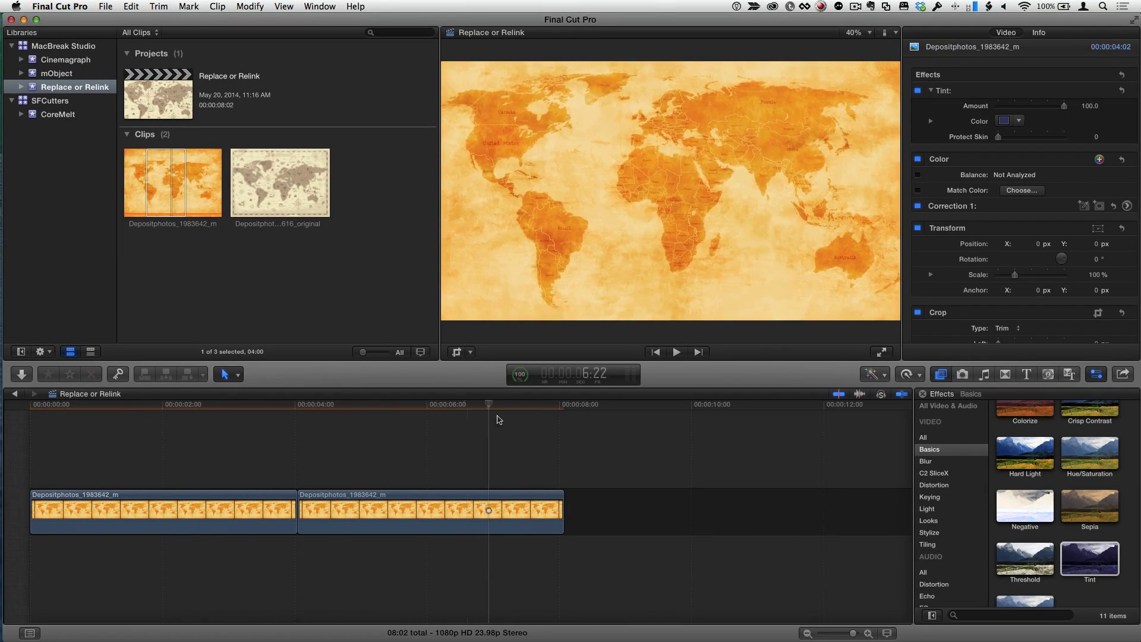
pyautogui.click(440, 430)
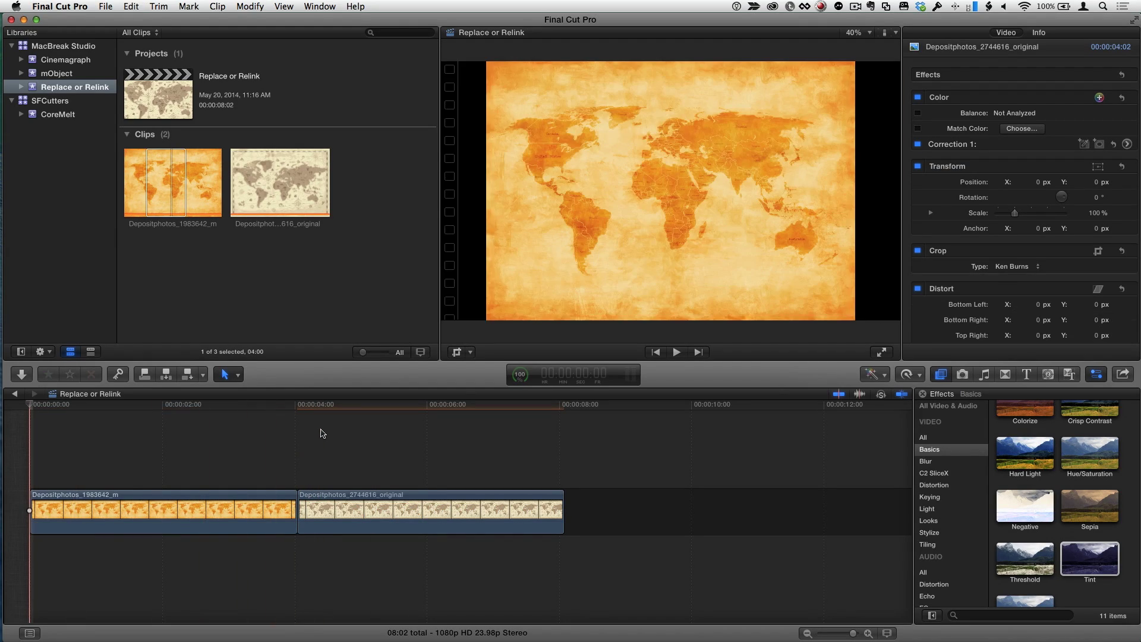
# - Undo the first clip's replacement and delete the orange clip from the event, moving its media to trash
pyautogui.press('super+z')
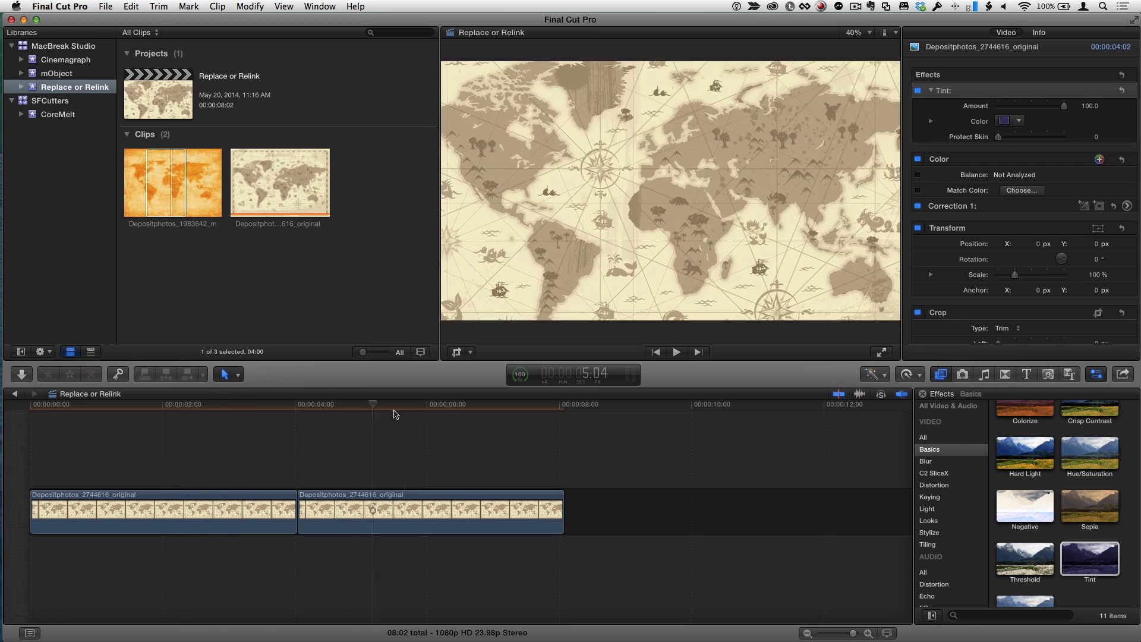
pyautogui.click(283, 419)
pyautogui.click(167, 184)
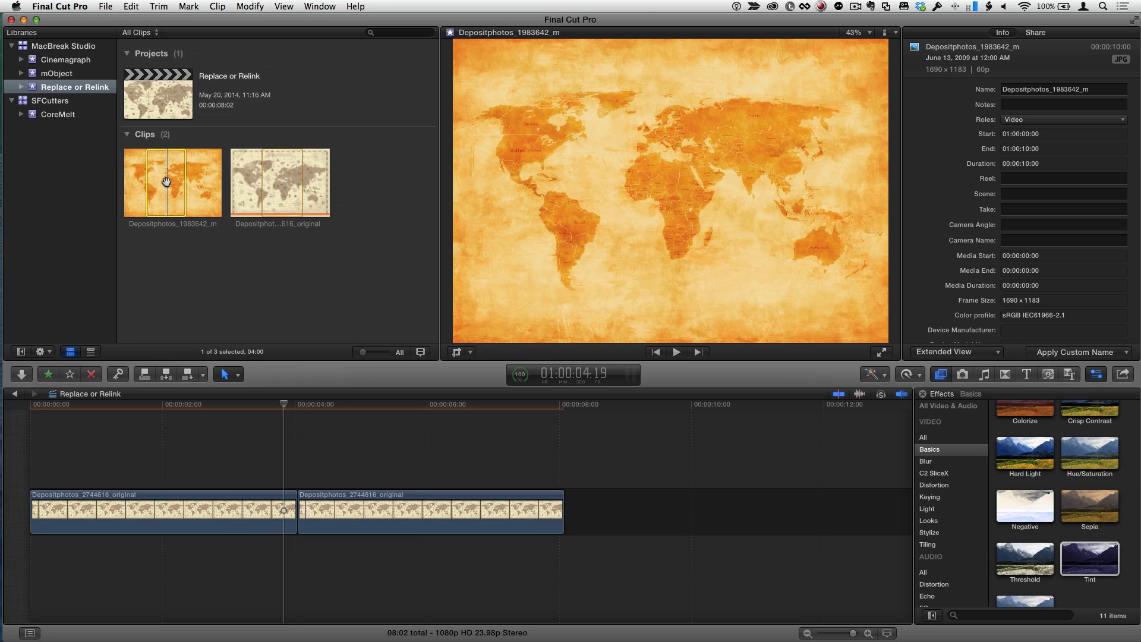
pyautogui.press('super+BackSpace')
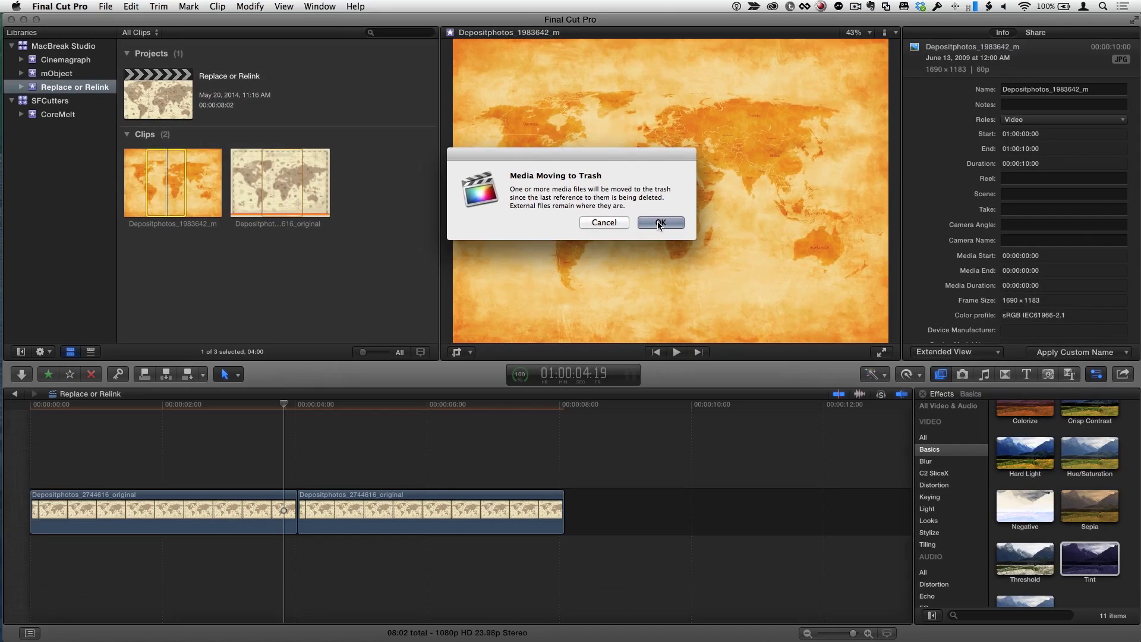
pyautogui.click(659, 223)
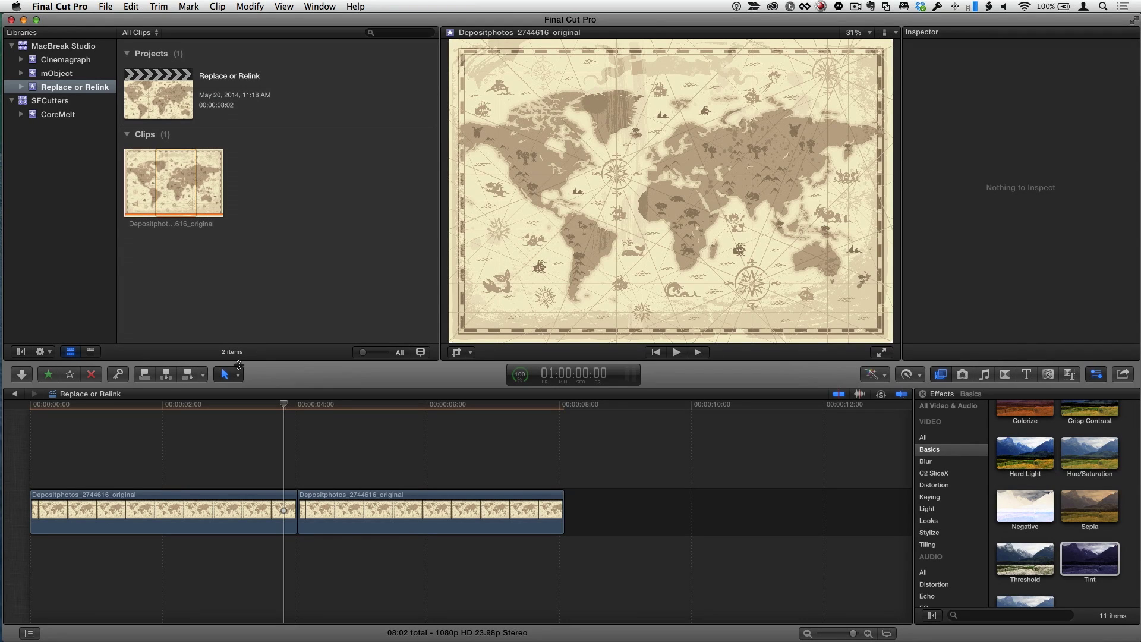
# - Select the sepia source clip Depositphotos_2744616_original in the browser and bring up the File menu
pyautogui.click(168, 404)
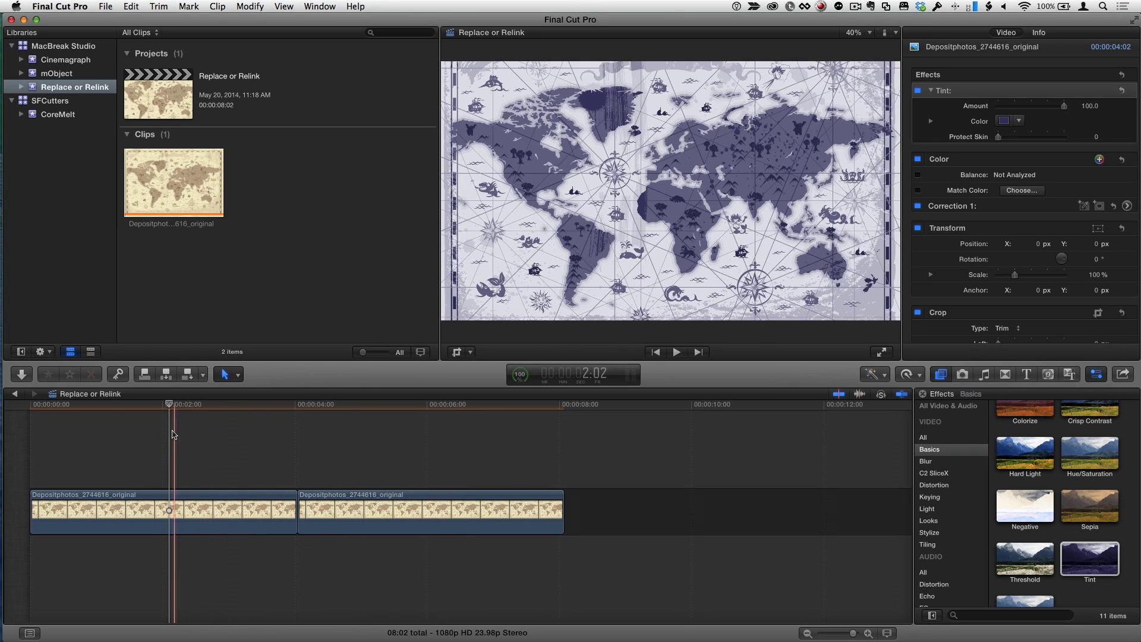
pyautogui.click(171, 181)
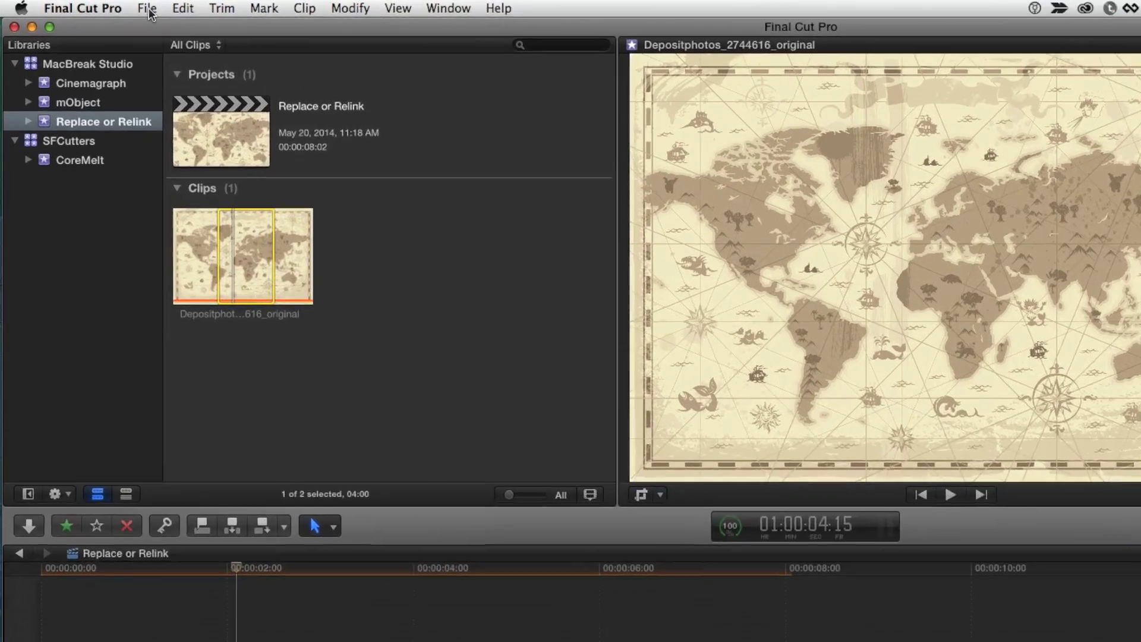
pyautogui.click(106, 7)
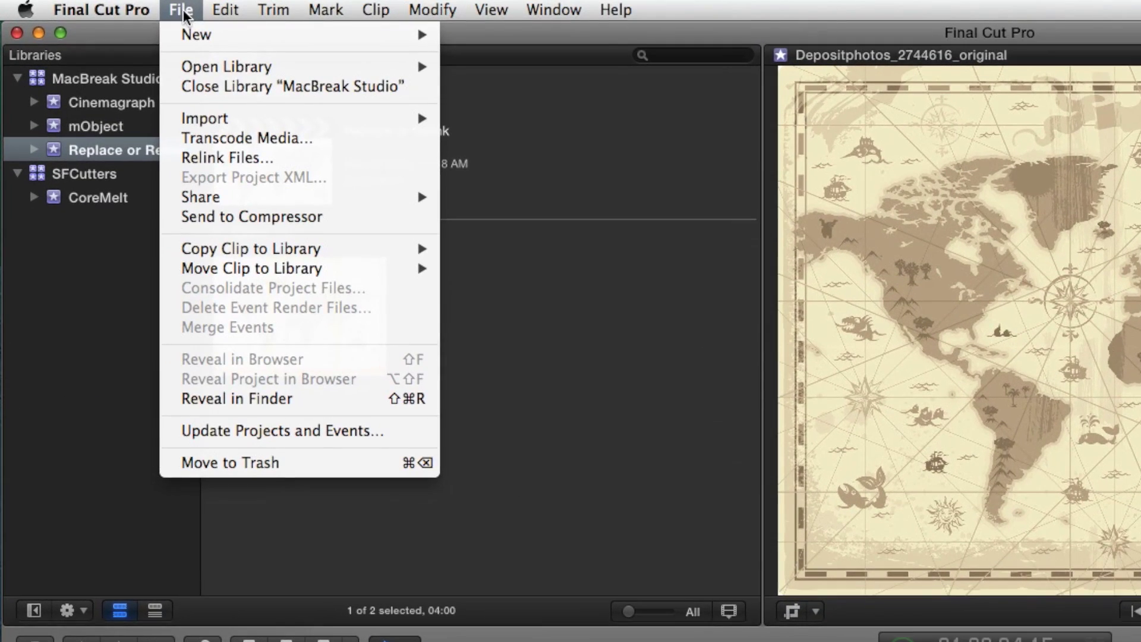
# - Relink Depositphotos_2744616_original.jpg, choosing Depositphotos_1983642_m.jpg as its replacement
pyautogui.click(320, 165)
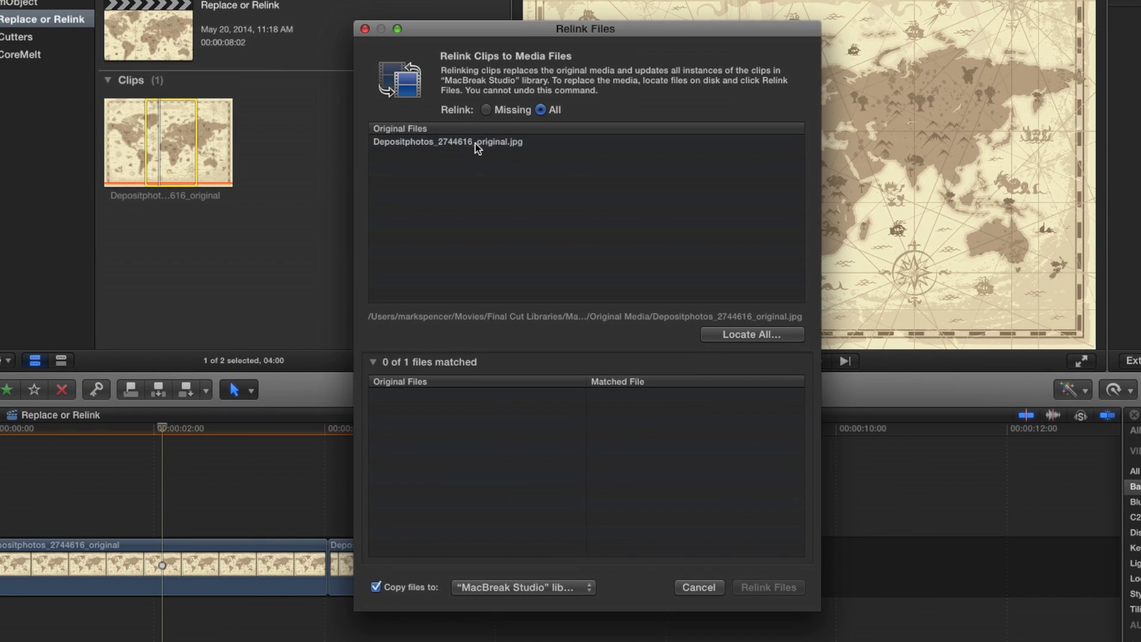
pyautogui.click(475, 143)
pyautogui.click(744, 334)
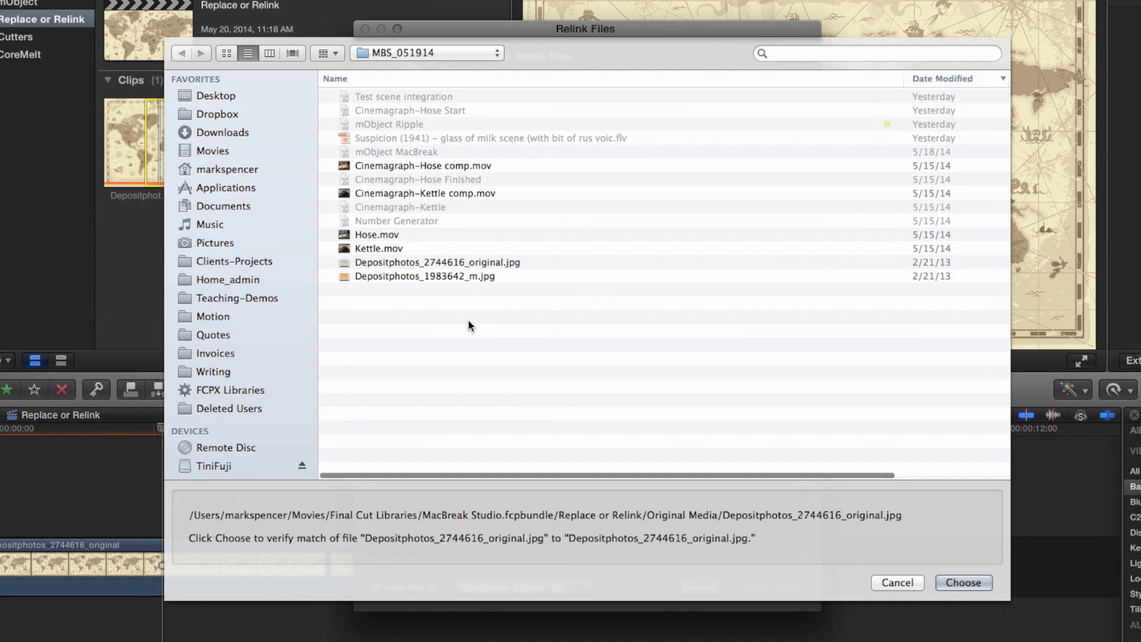
pyautogui.click(418, 276)
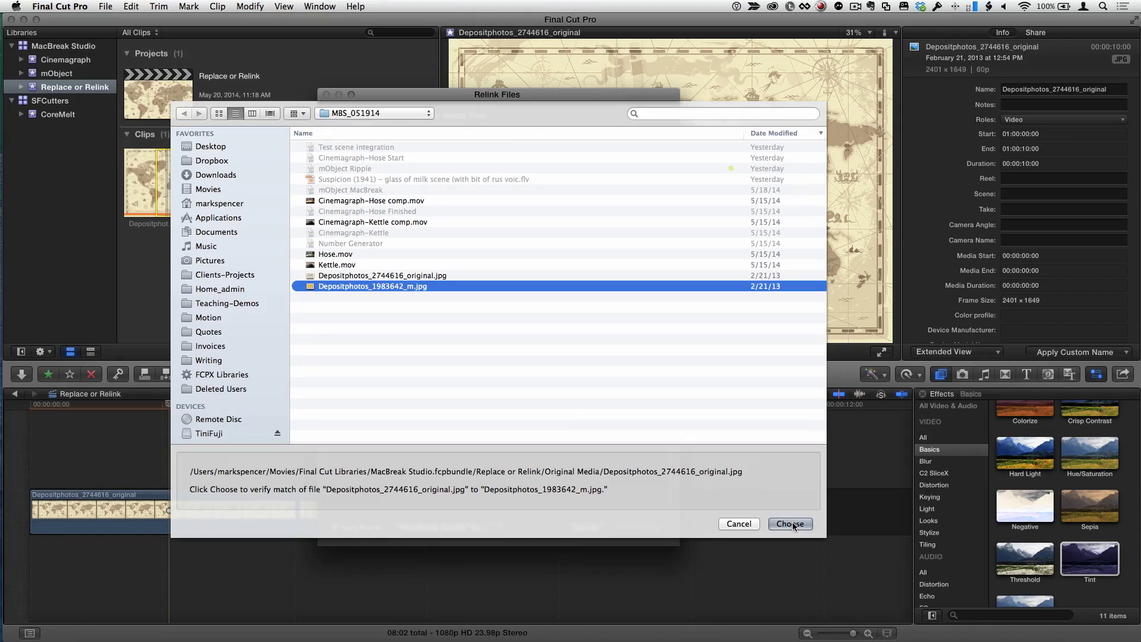
# - Confirm Depositphotos_1983642_m.jpg as the match, keeping copies going to the MacBreak Studio library
pyautogui.click(790, 523)
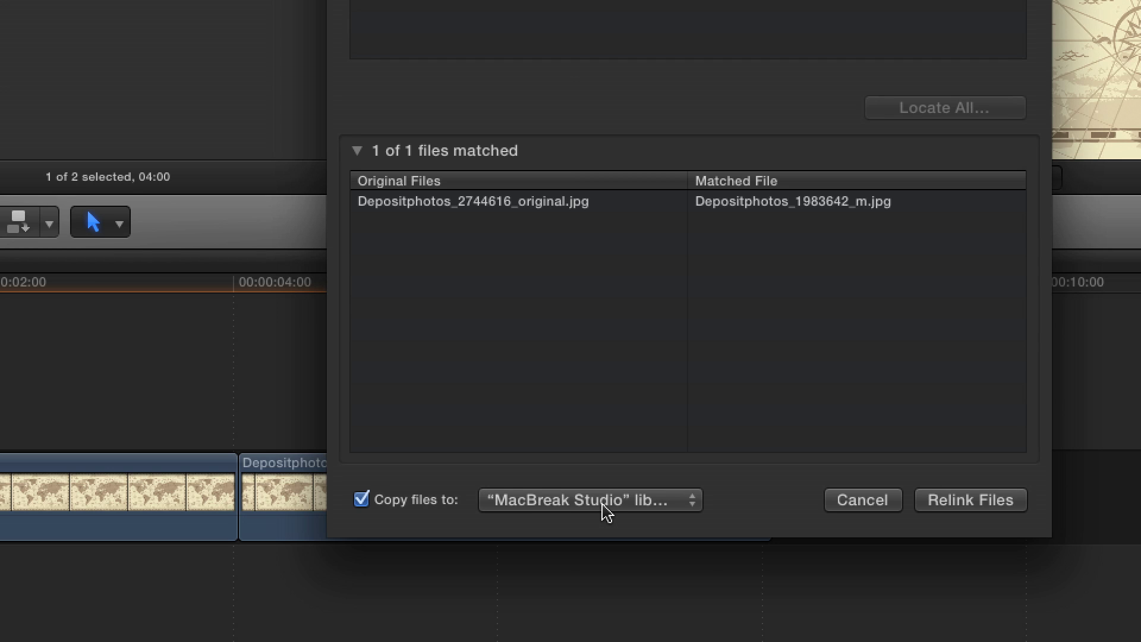
pyautogui.click(612, 507)
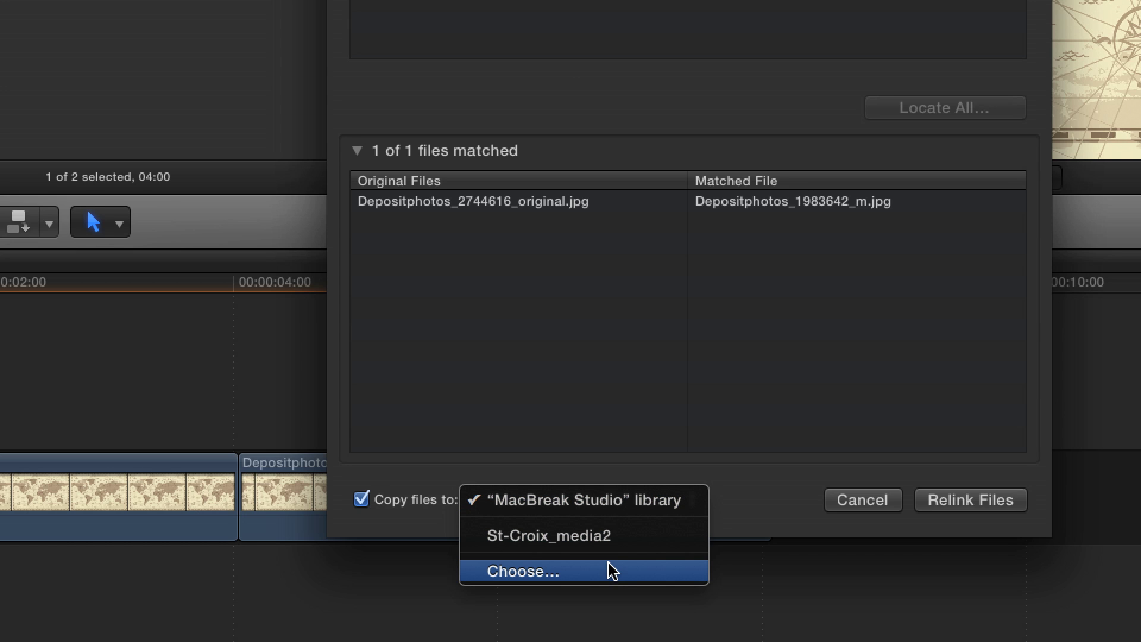
pyautogui.click(424, 502)
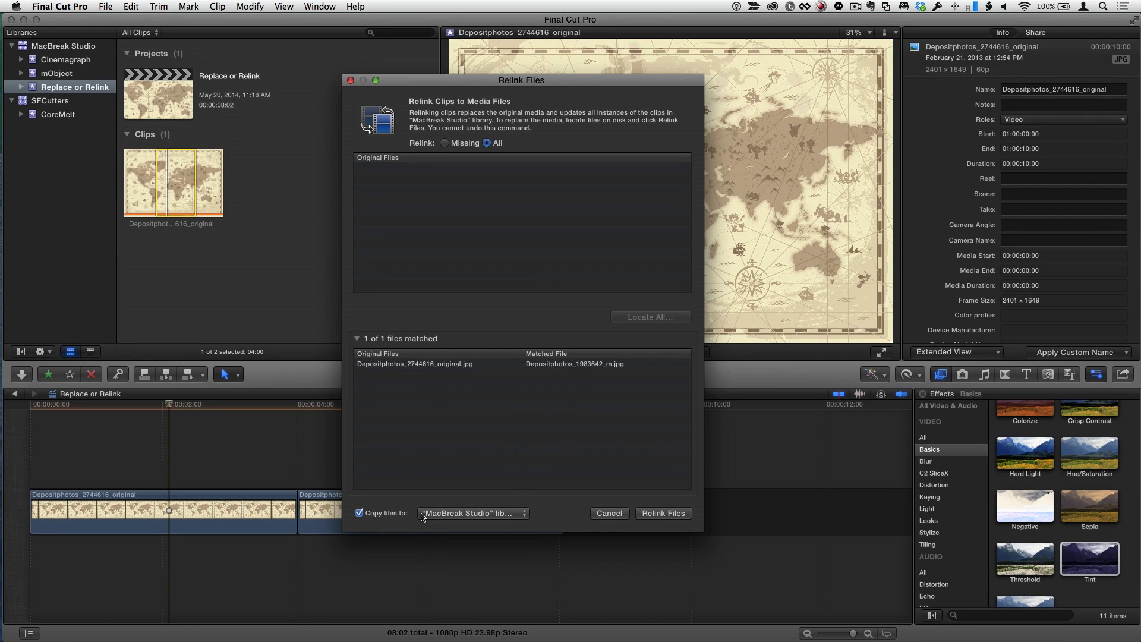
# - Complete the relink and check the orange map in the event clip and tinted first clip
pyautogui.click(654, 513)
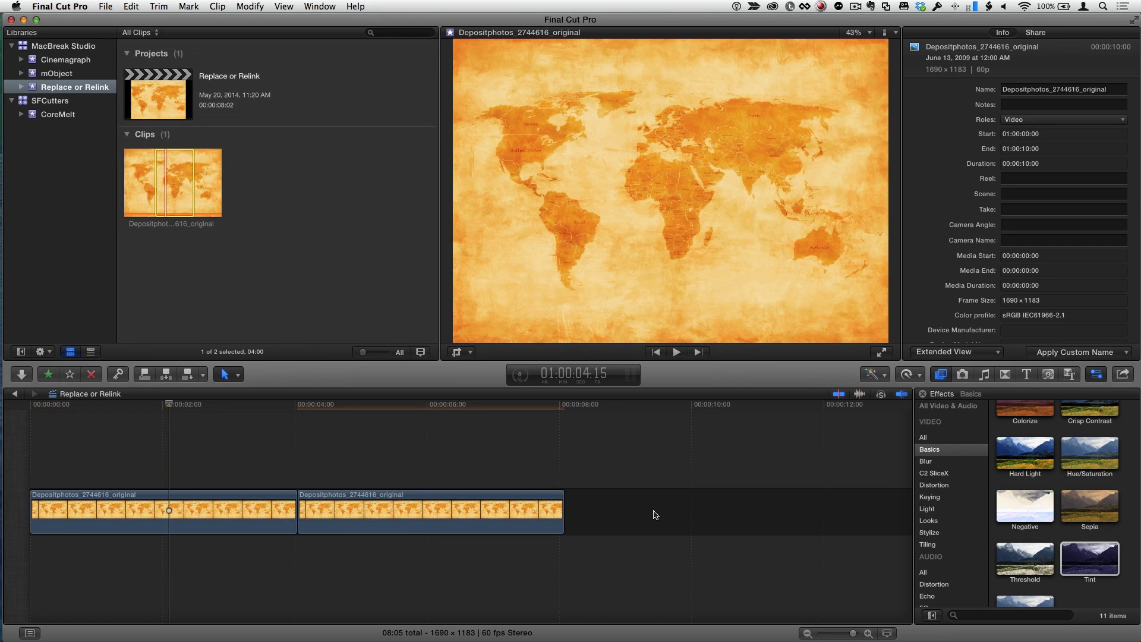
pyautogui.click(168, 404)
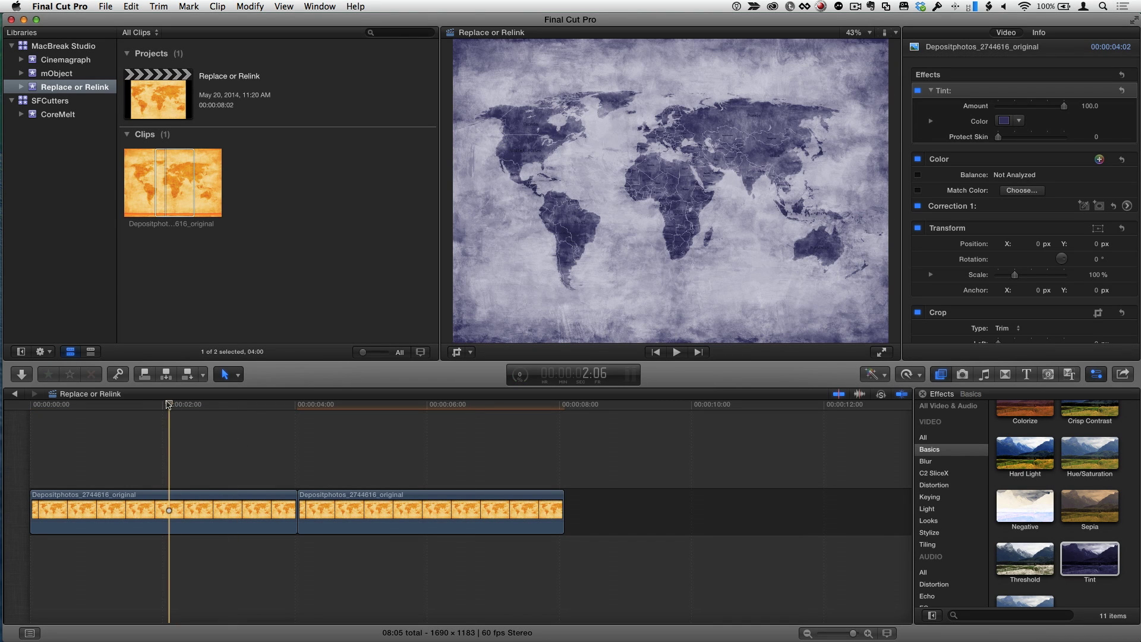
pyautogui.click(172, 189)
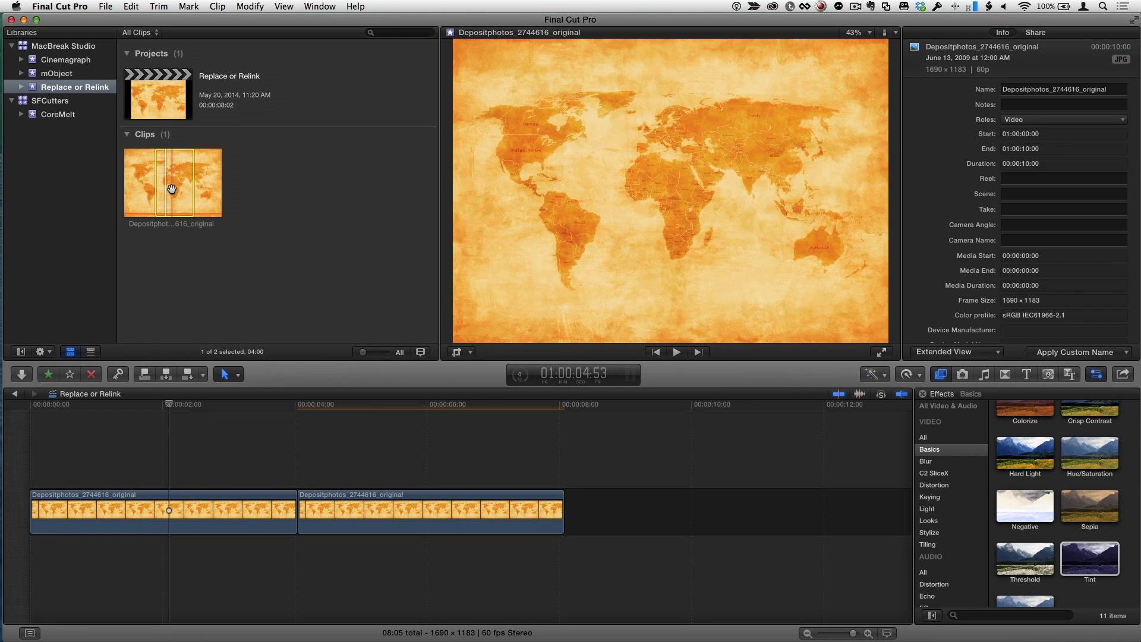
pyautogui.moveTo(130, 404); pyautogui.dragTo(232, 428)
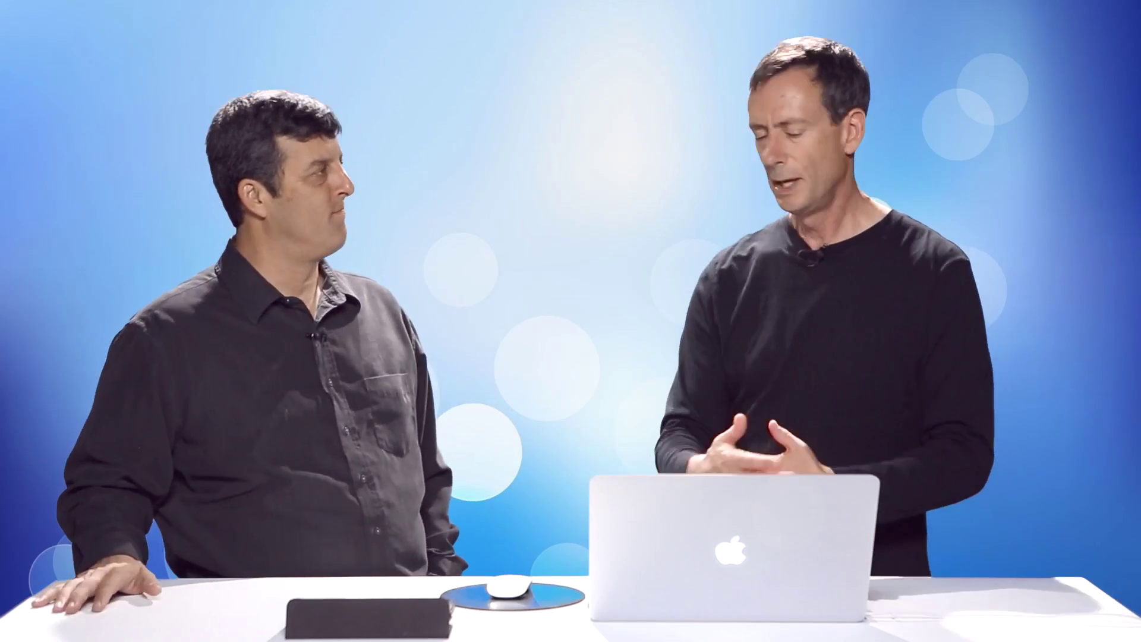